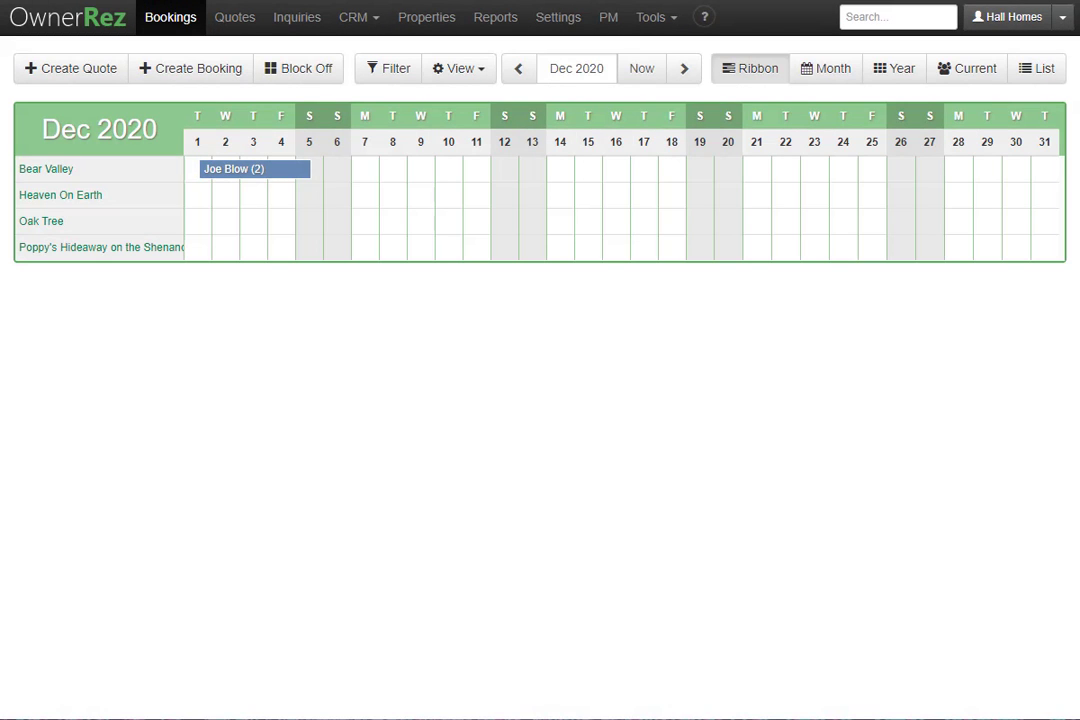
# Go to SMS Numbers under the Messaging section of Settings.
pyautogui.click(560, 22)
pyautogui.scroll(-5, 600, 231)
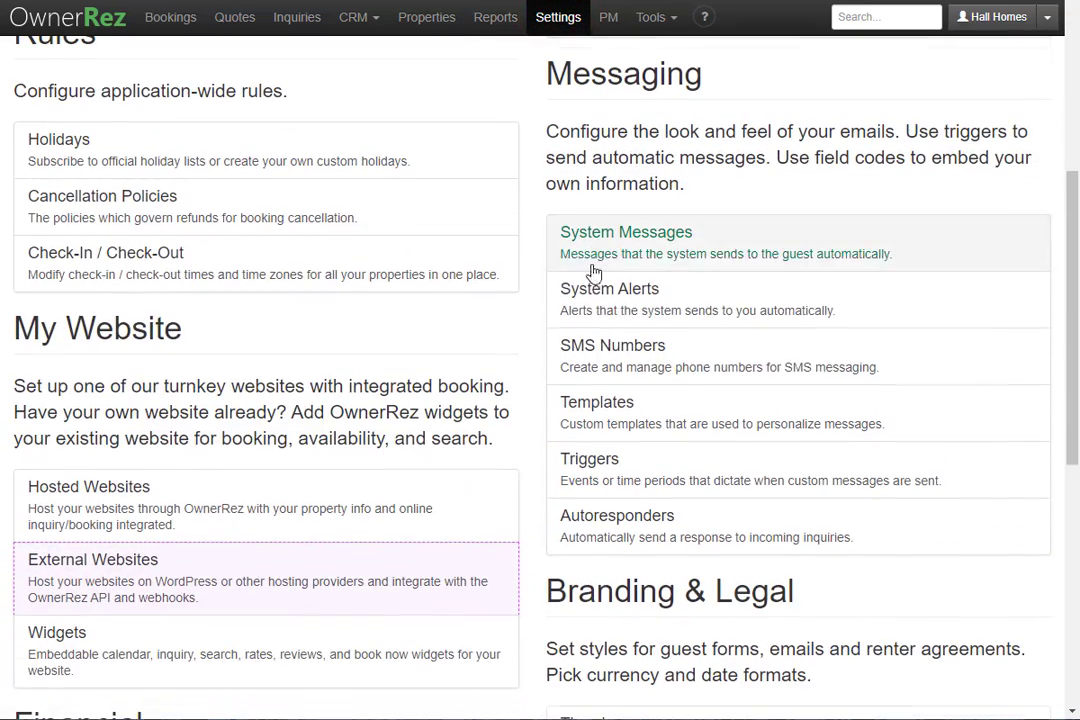
pyautogui.click(620, 364)
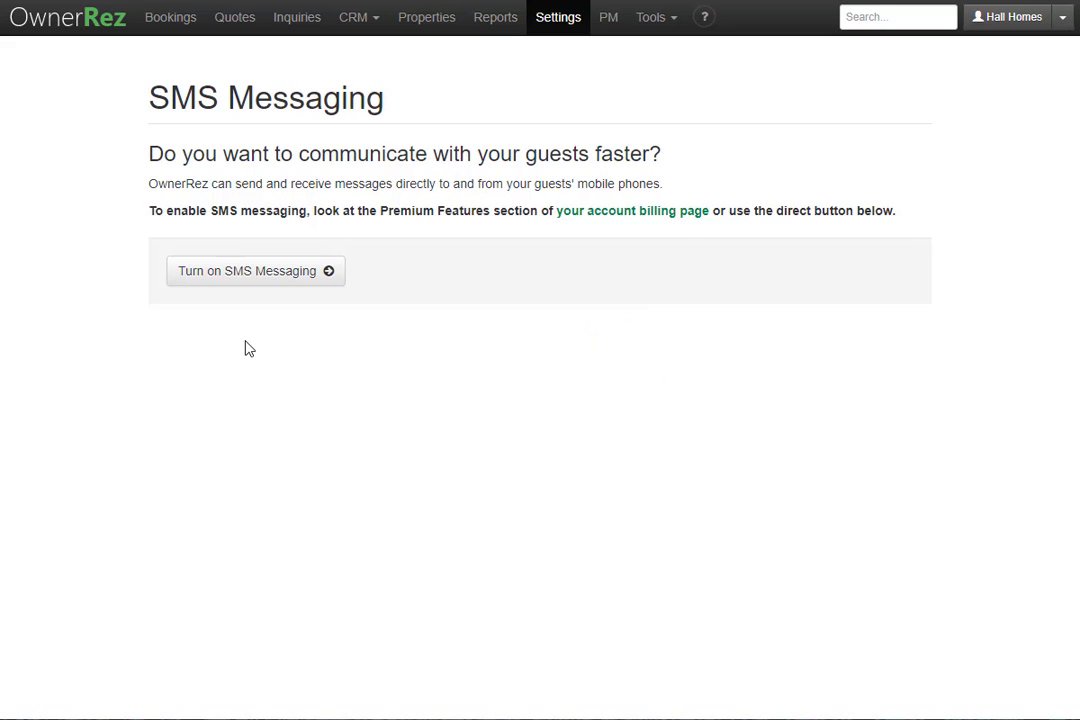
# Turn on the paid SMS Messaging feature and confirm the change.
pyautogui.click(199, 272)
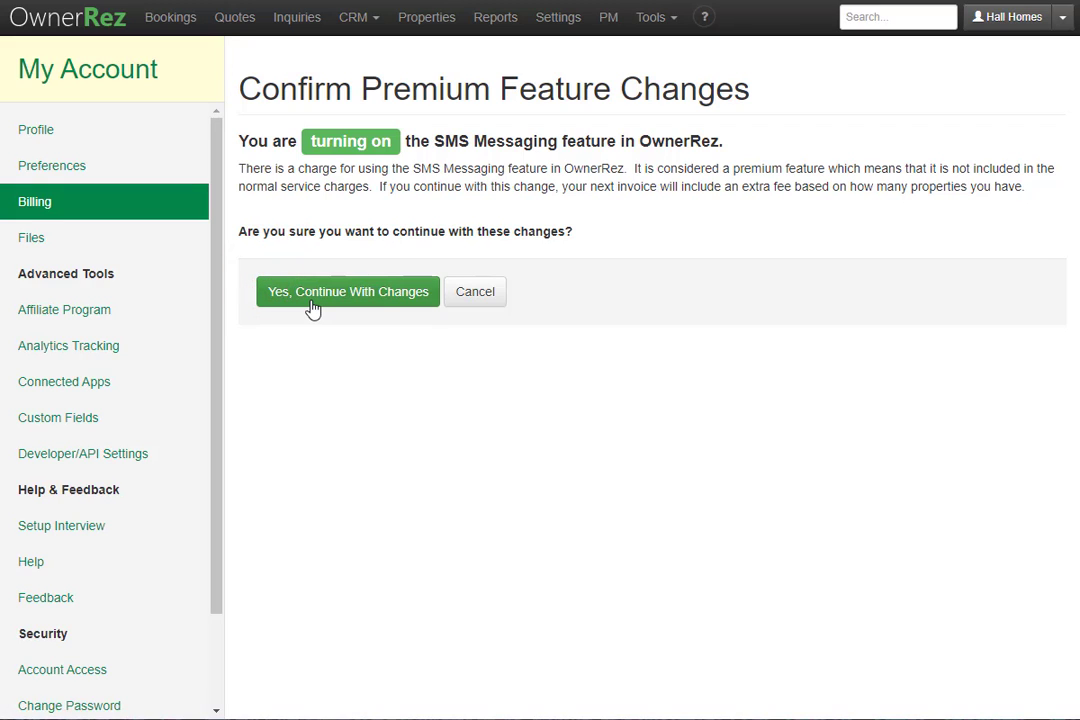
pyautogui.click(382, 300)
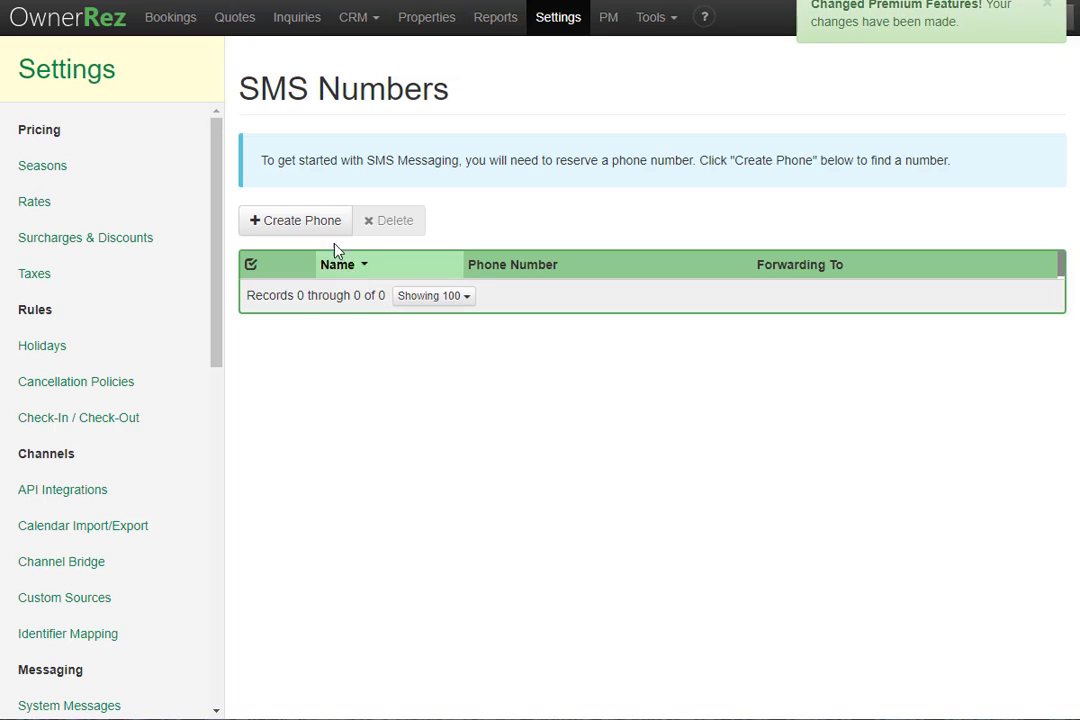
# Search area code 206 for a new phone and claim the first Seattle number.
pyautogui.click(322, 230)
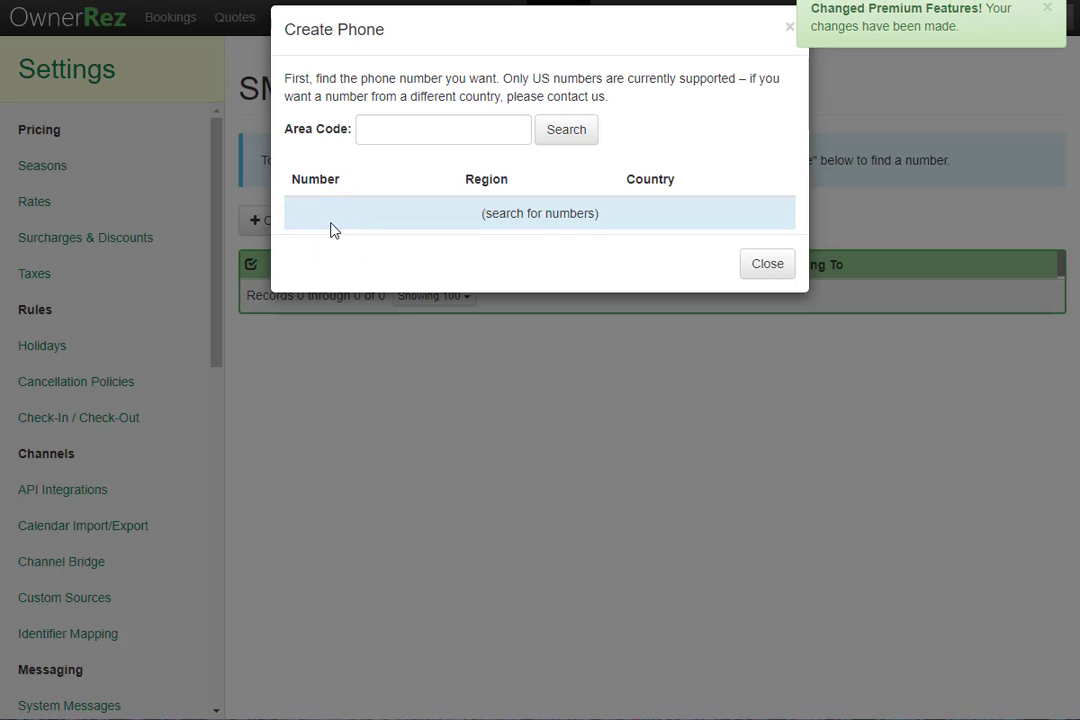
pyautogui.click(434, 129)
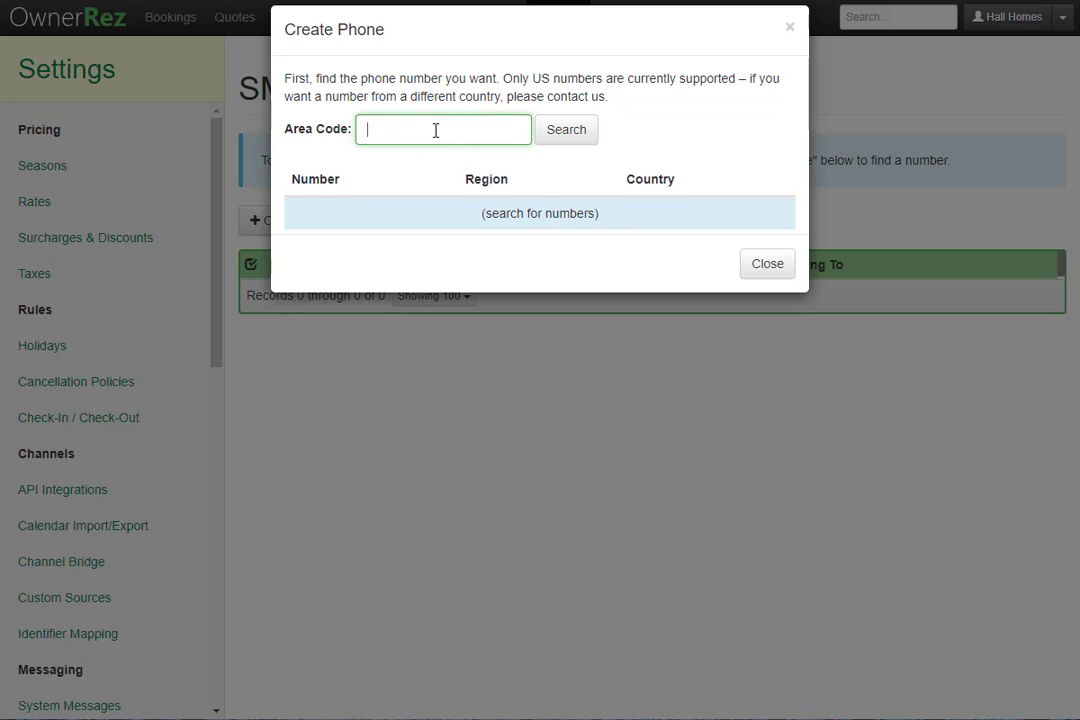
pyautogui.write('206')
pyautogui.click(576, 135)
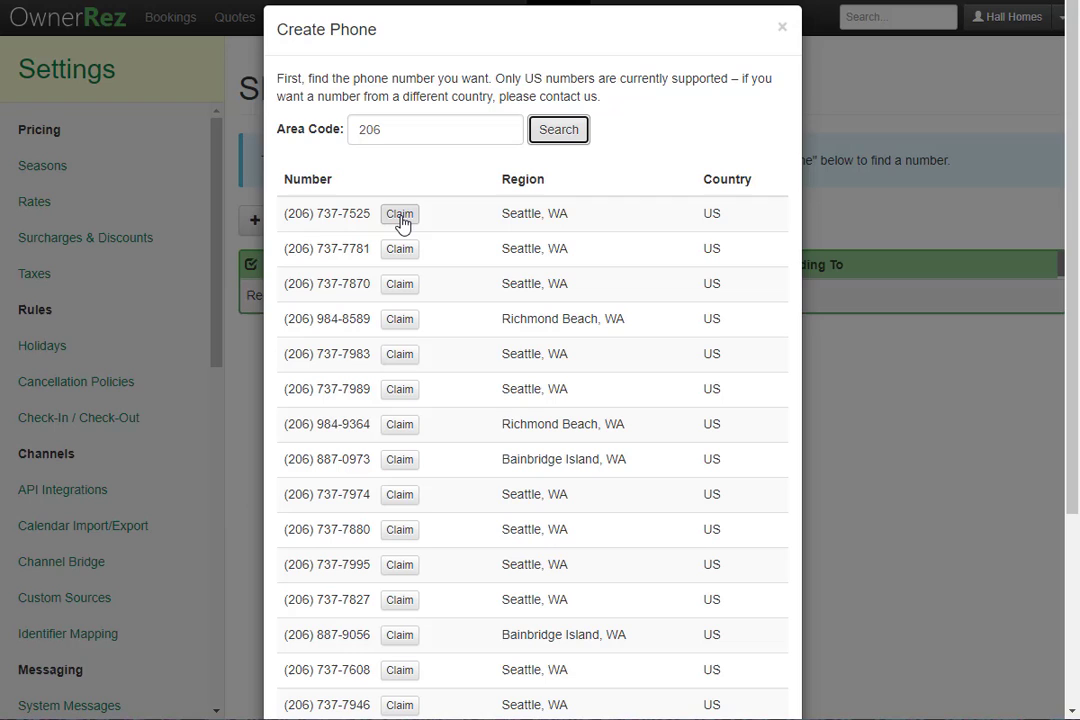
pyautogui.click(399, 215)
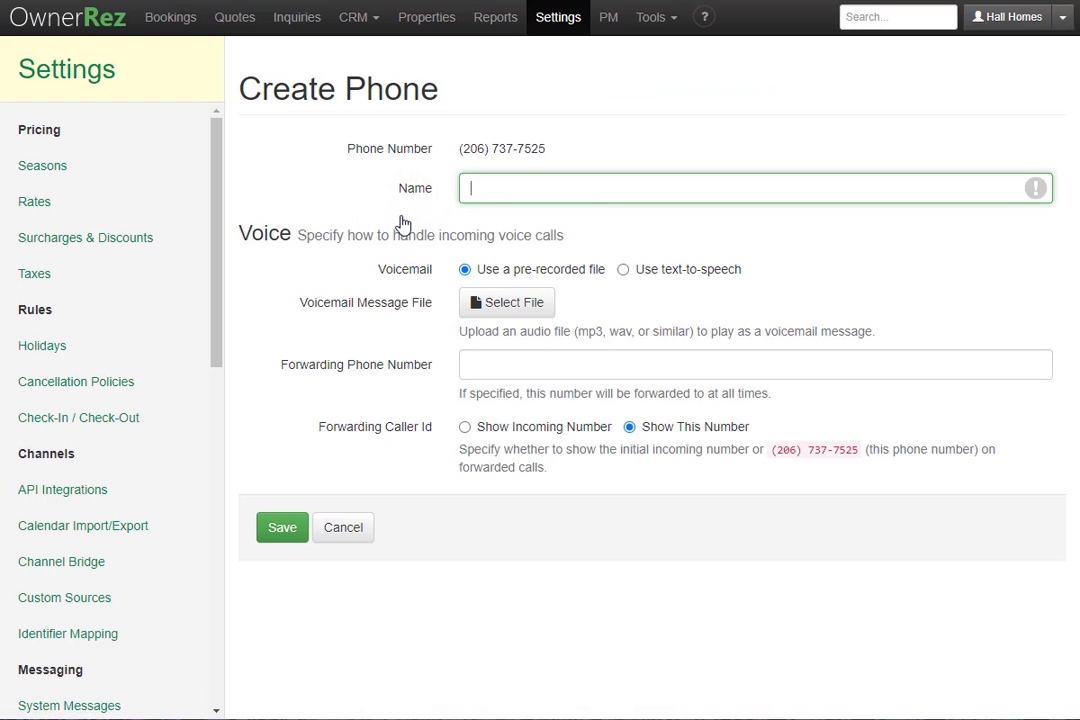
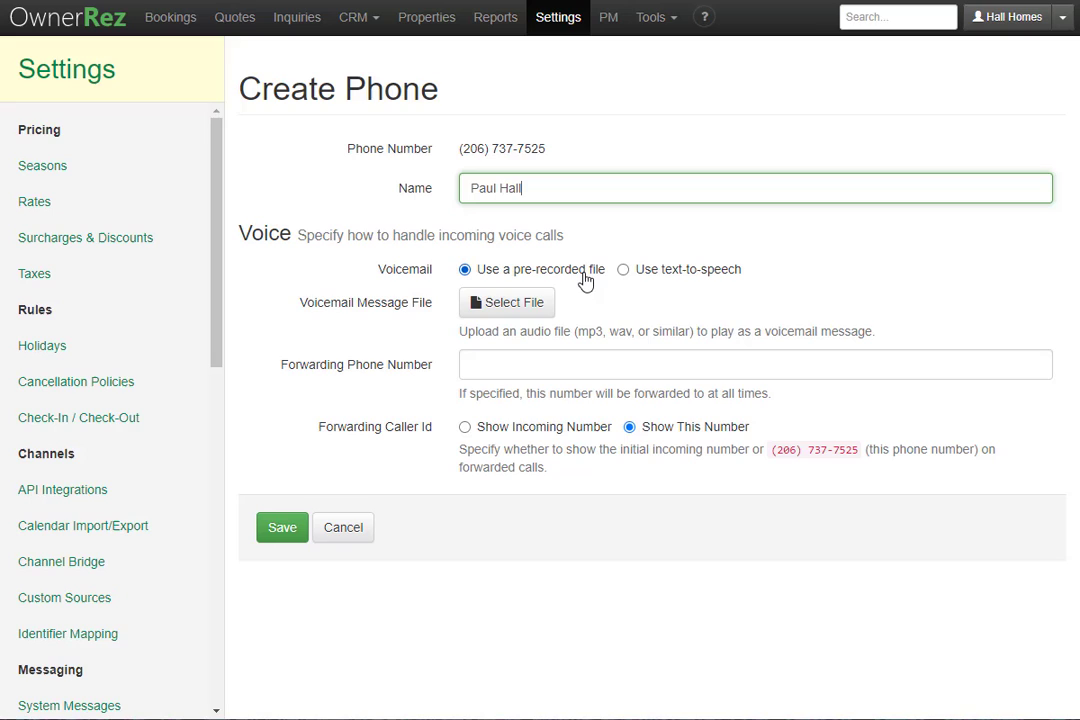
# Name the phone and set a text-to-speech voicemail asking callers to leave name and number.
pyautogui.click(684, 271)
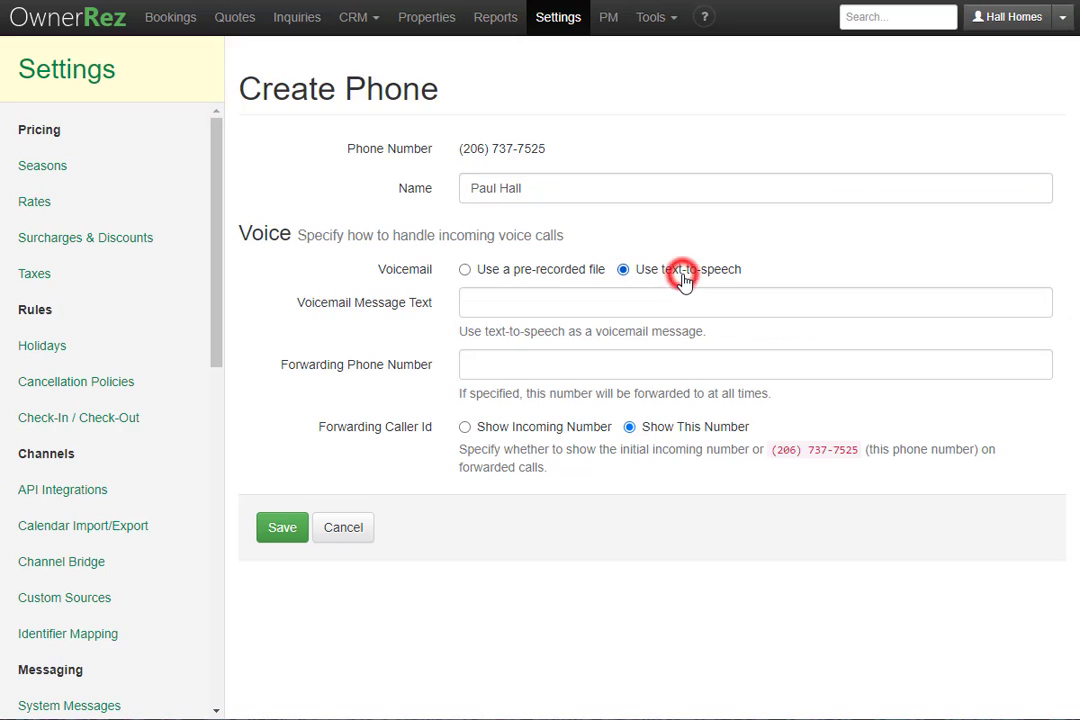
pyautogui.click(510, 302)
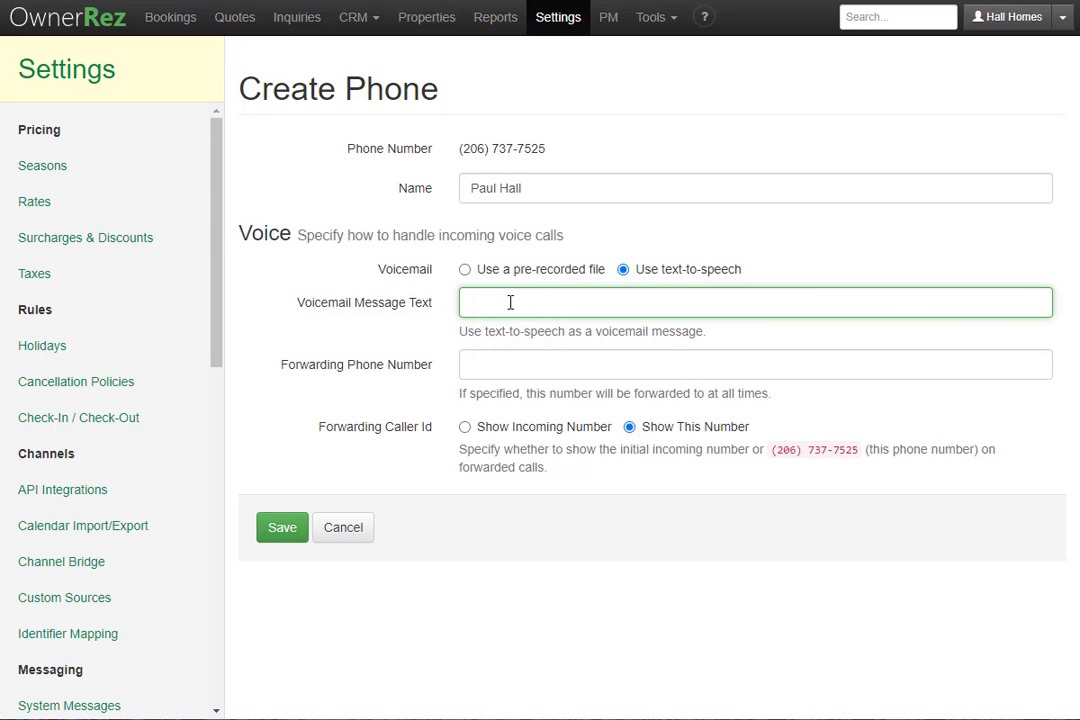
pyautogui.write("Thanks for calling please leave your name and number and I'll get back to you as soon")
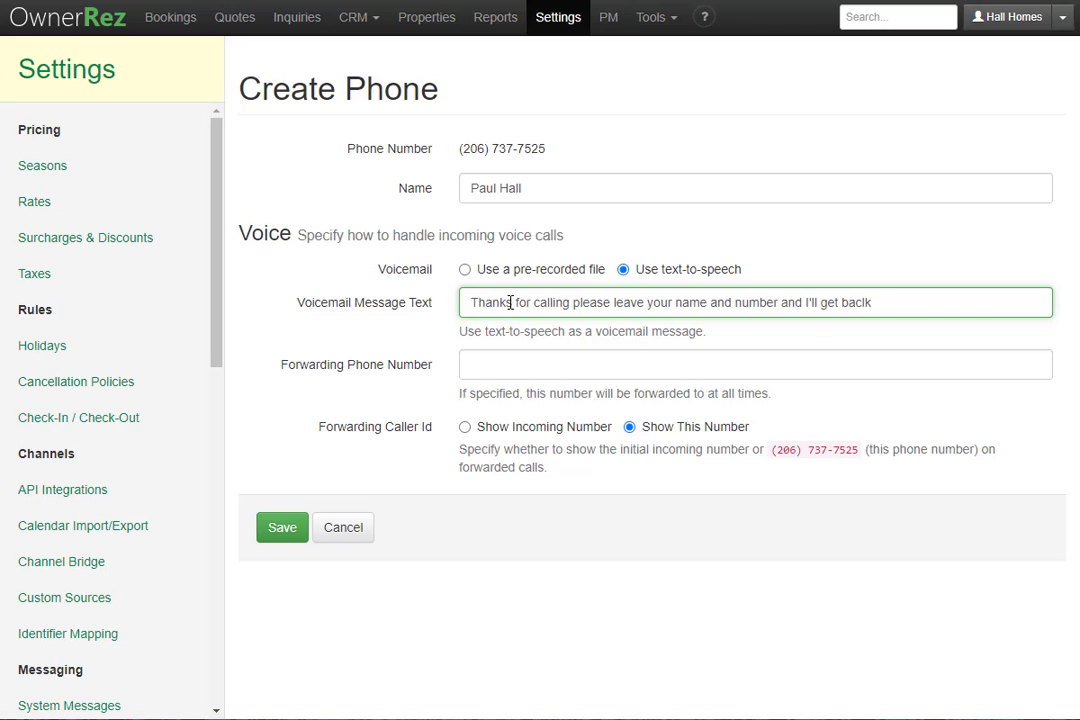
pyautogui.write(' as possible')
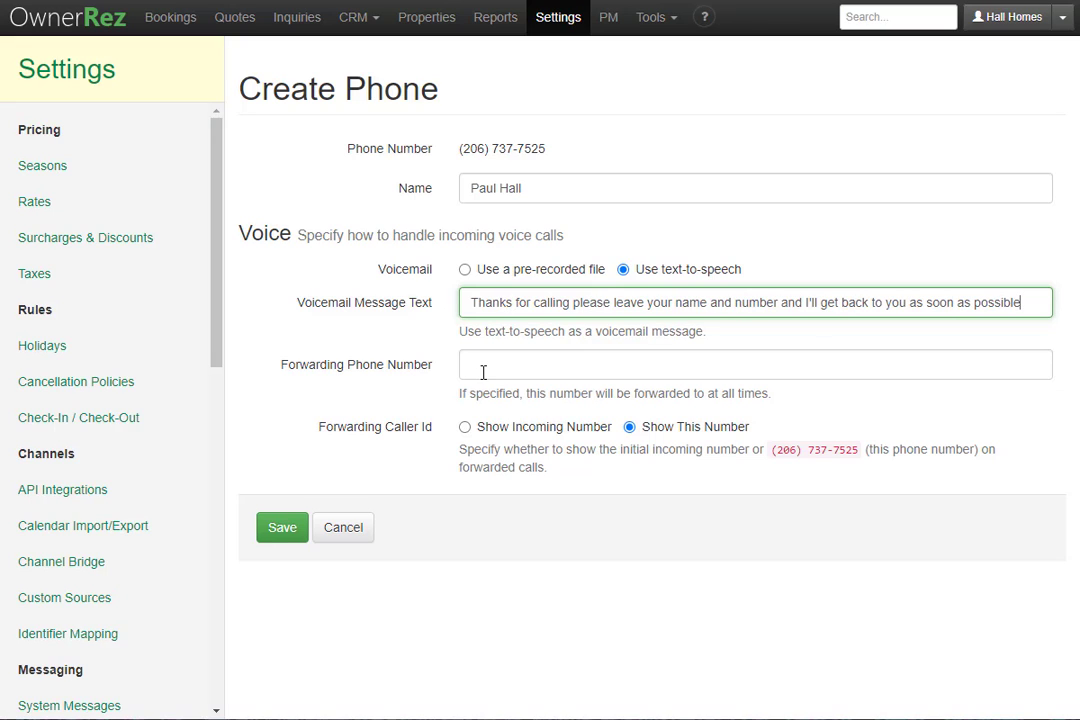
pyautogui.click(487, 358)
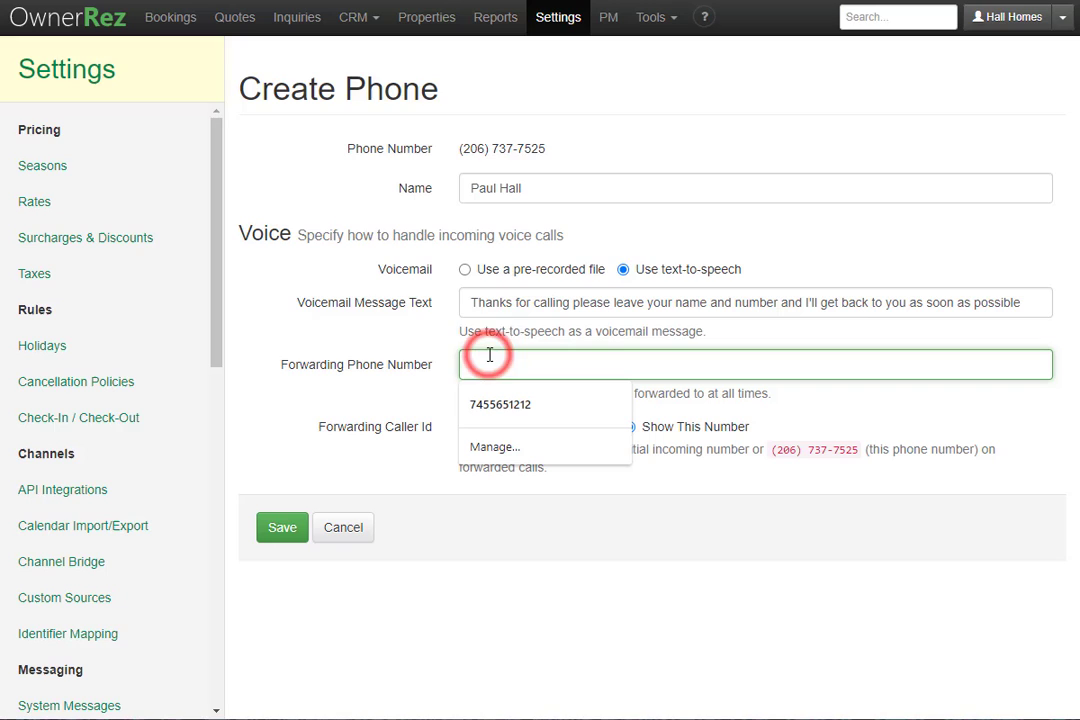
pyautogui.click(353, 418)
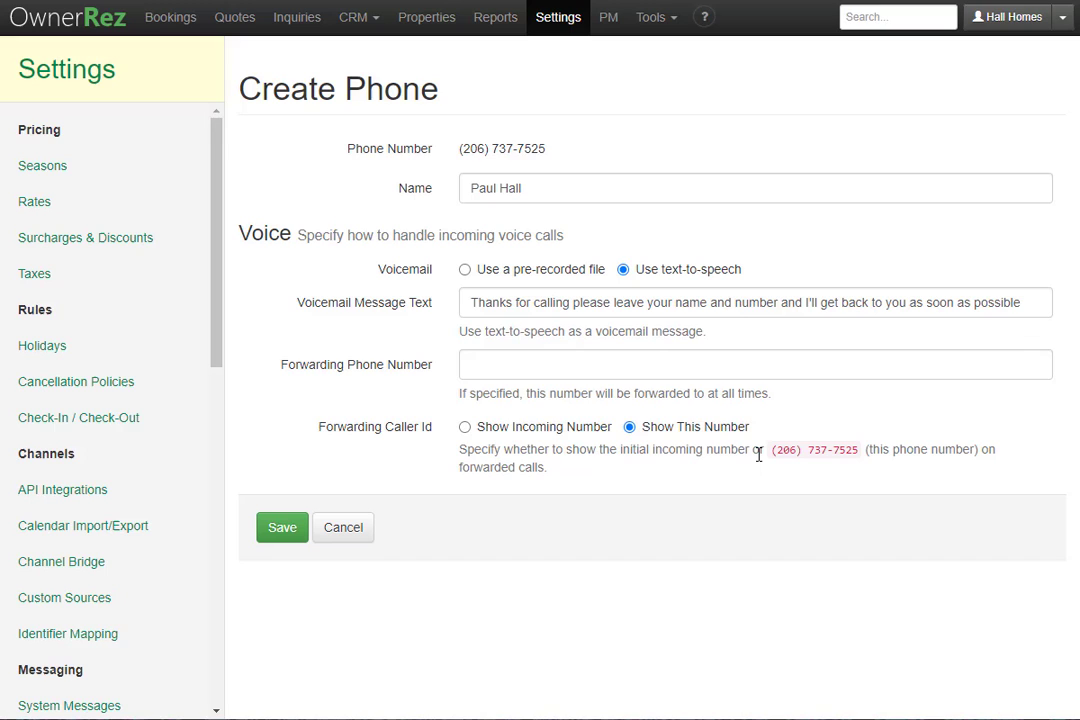
# Save the new number, then open its edit form and cancel back to the list.
pyautogui.click(280, 530)
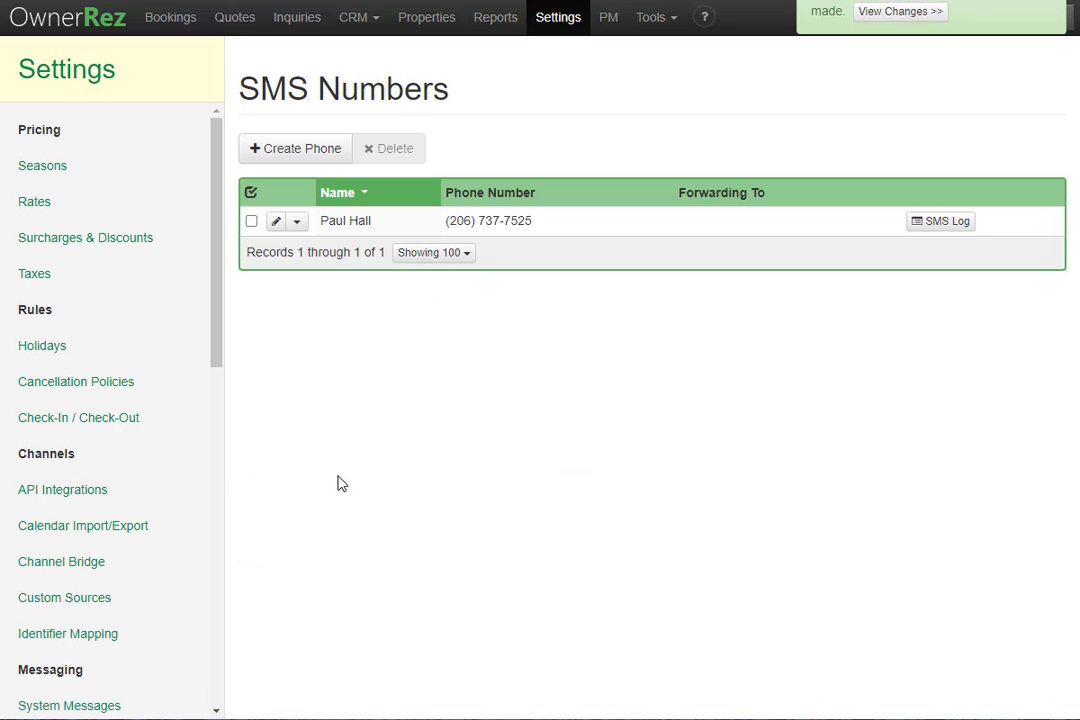
pyautogui.click(571, 227)
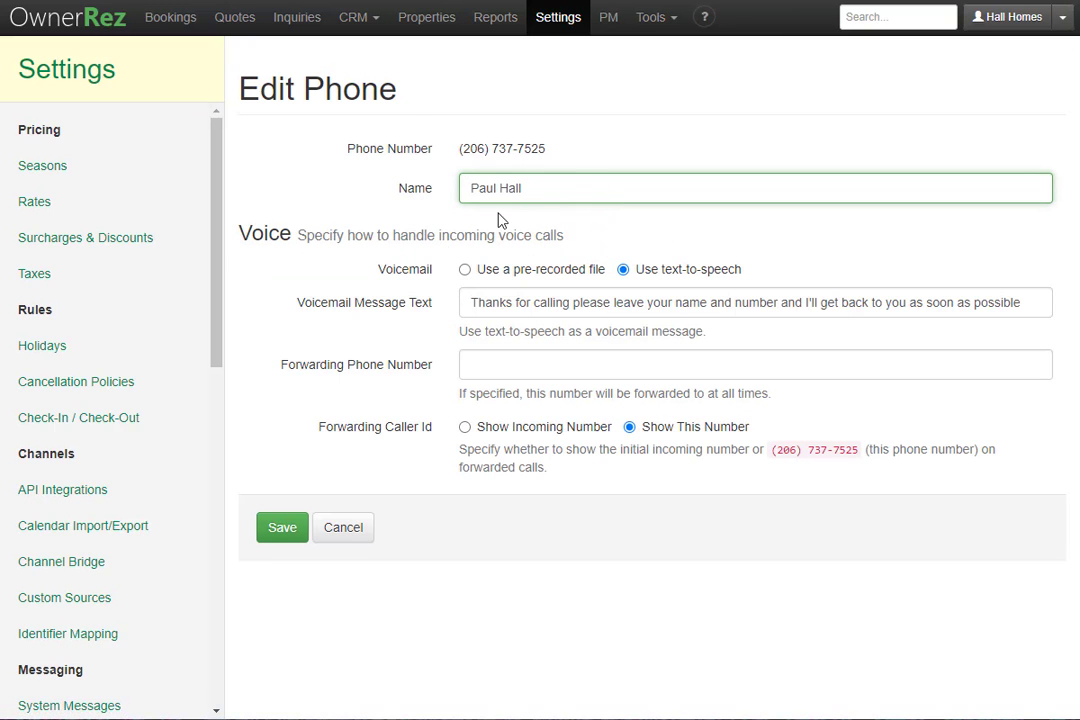
pyautogui.click(356, 528)
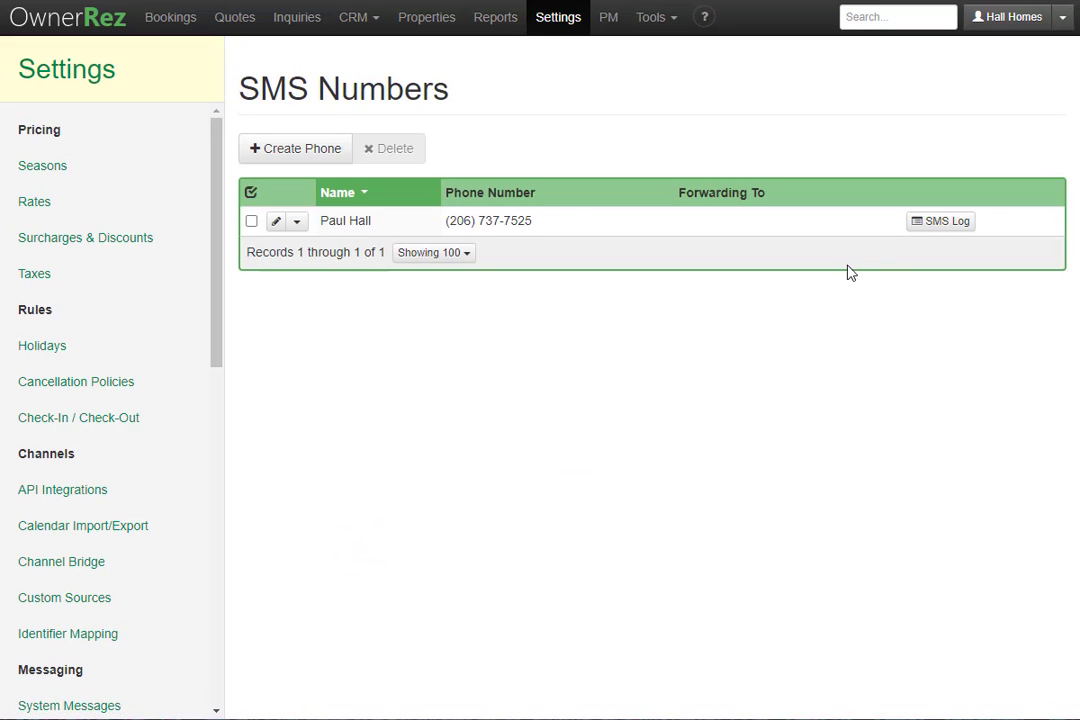
# Check the empty SMS Log and the CRM Inbox, then return to Bookings.
pyautogui.click(947, 221)
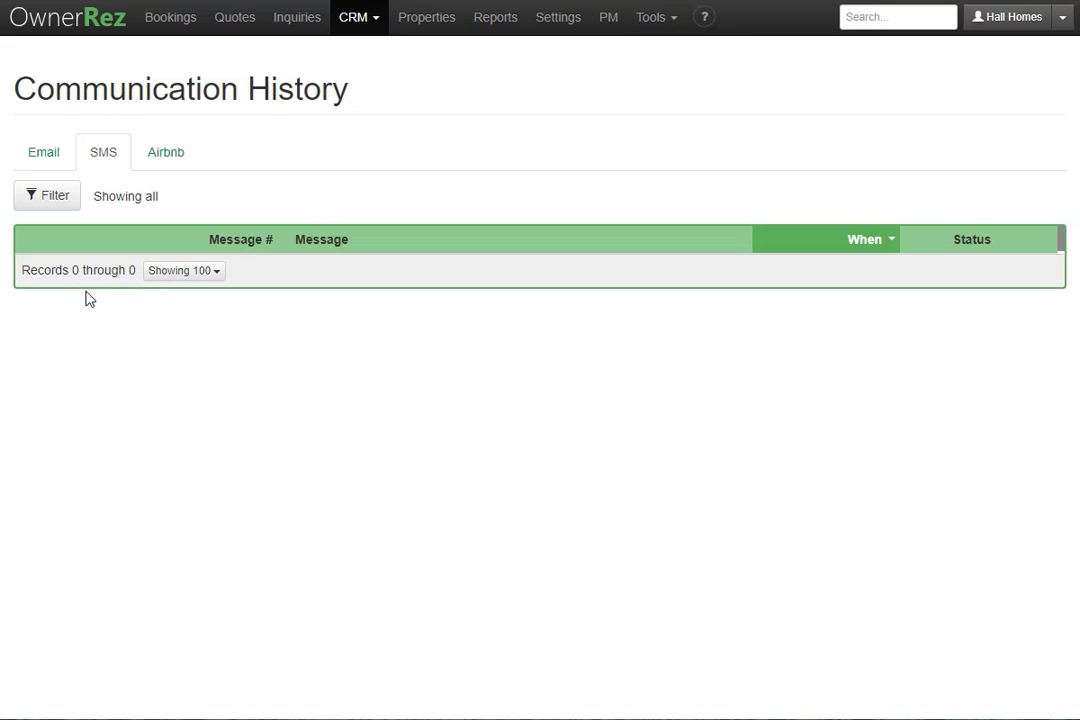
pyautogui.click(362, 20)
pyautogui.click(379, 85)
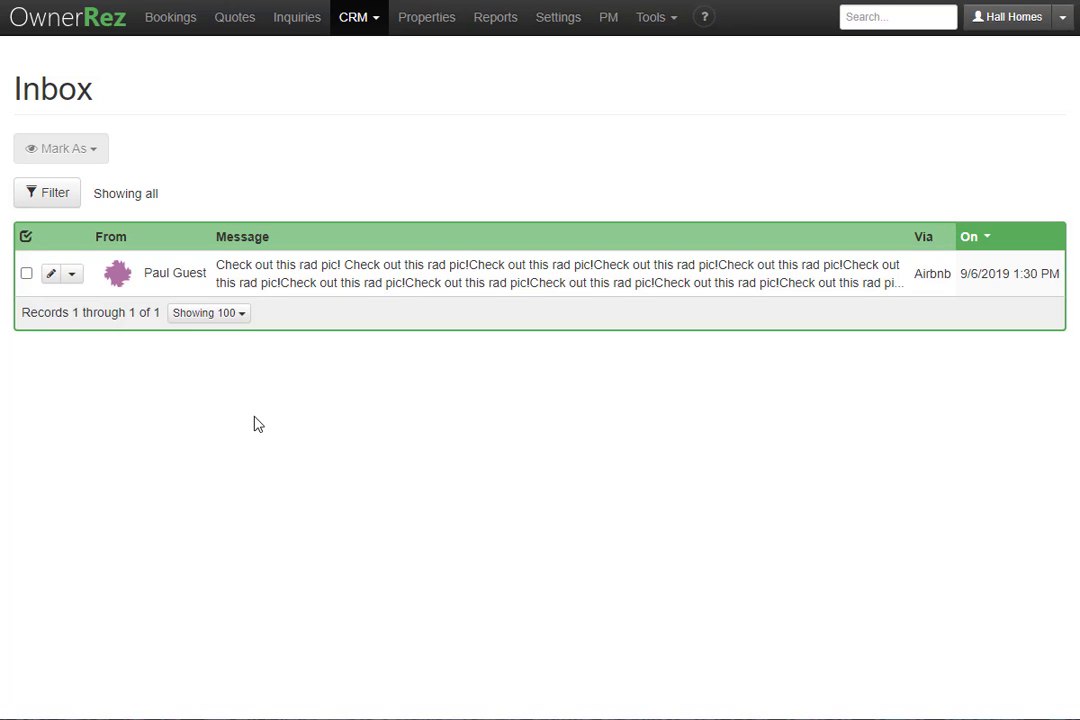
pyautogui.click(185, 28)
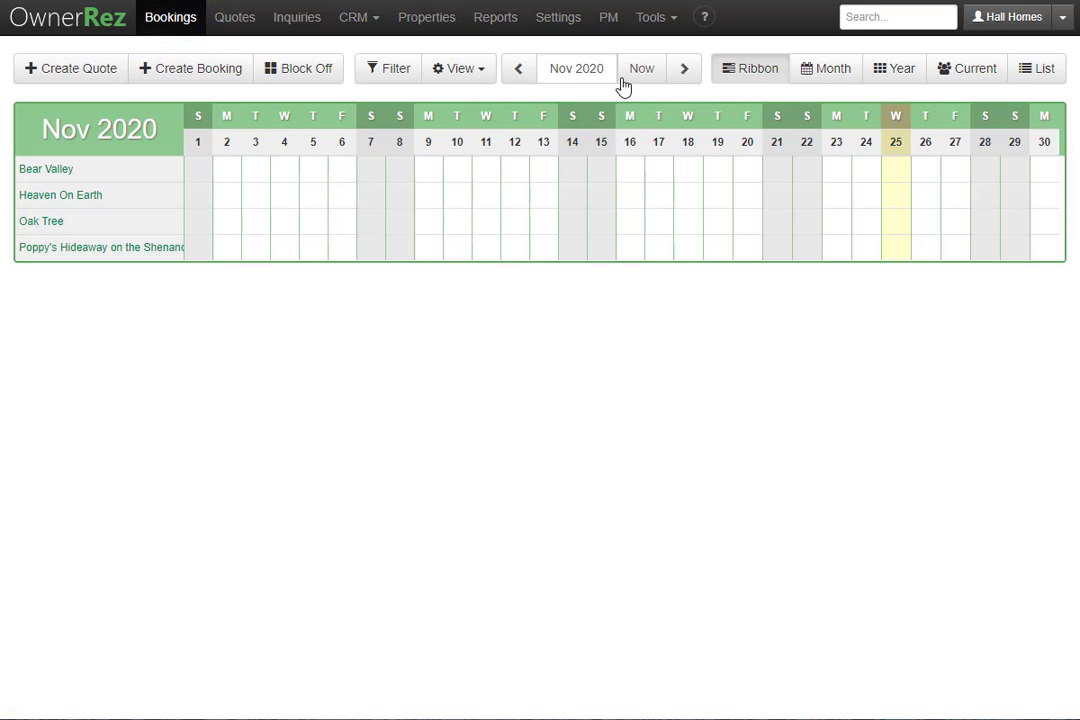
# Open the guest conversation for the Bear Valley booking starting December 1, 2020.
pyautogui.click(685, 70)
pyautogui.click(282, 170)
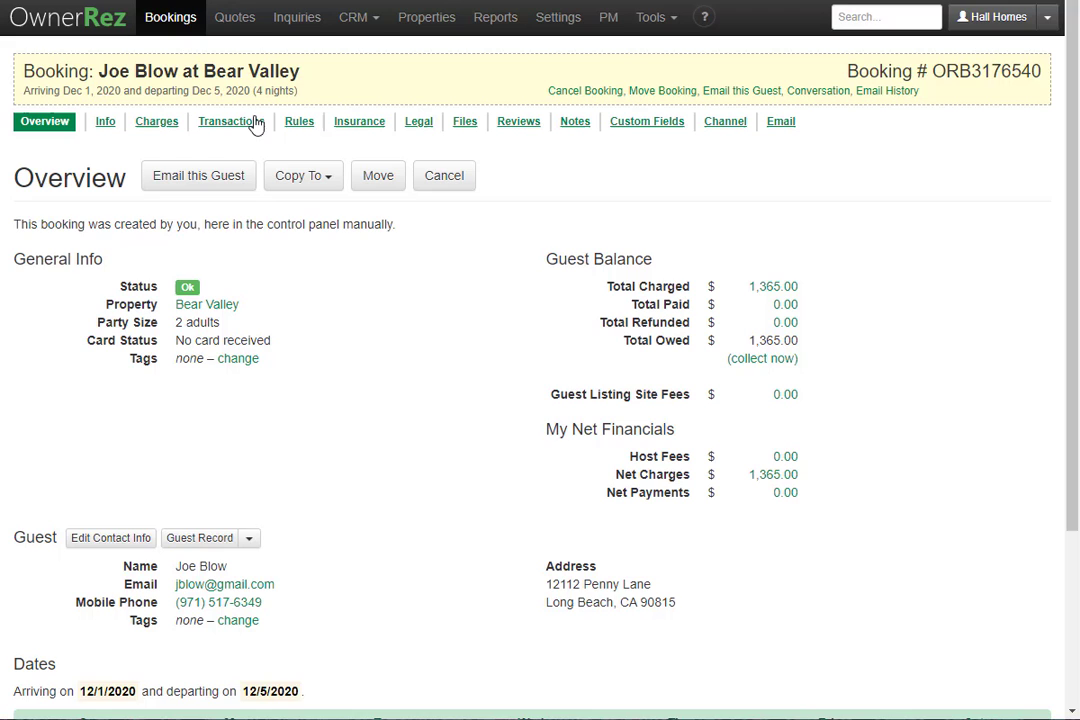
pyautogui.click(816, 90)
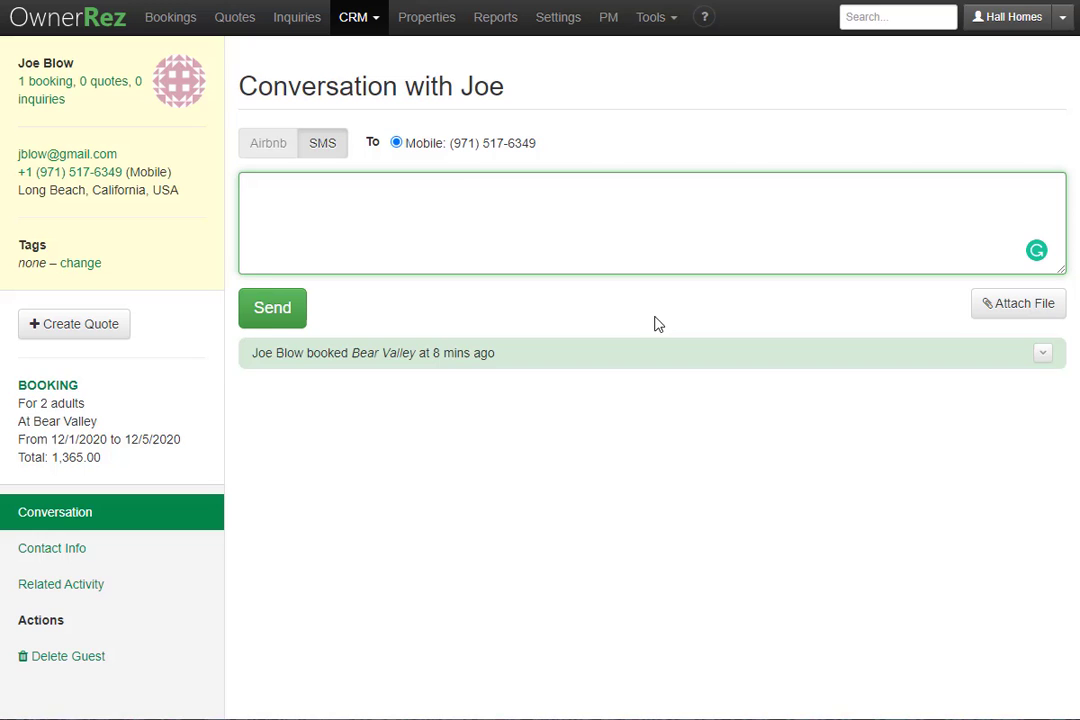
# Paste the 'Thanks for booking!' welcome text and send it to the guest by SMS.
pyautogui.write("Thanks for booking! You'll be receiving messages from this number regarding your stay.")
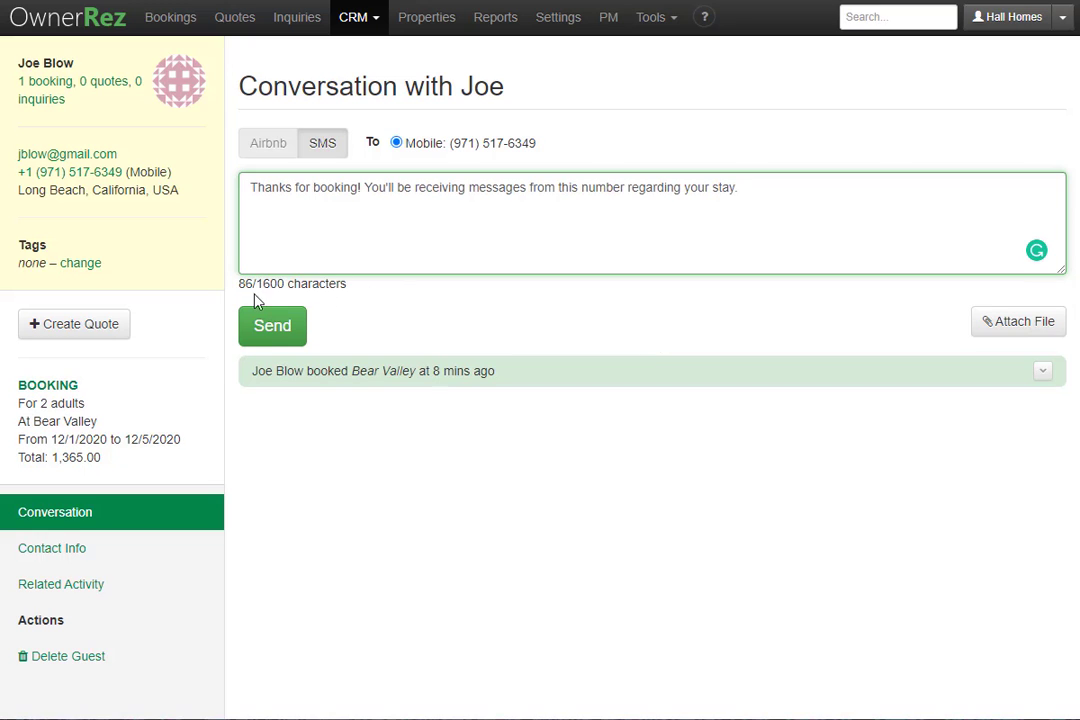
pyautogui.click(265, 335)
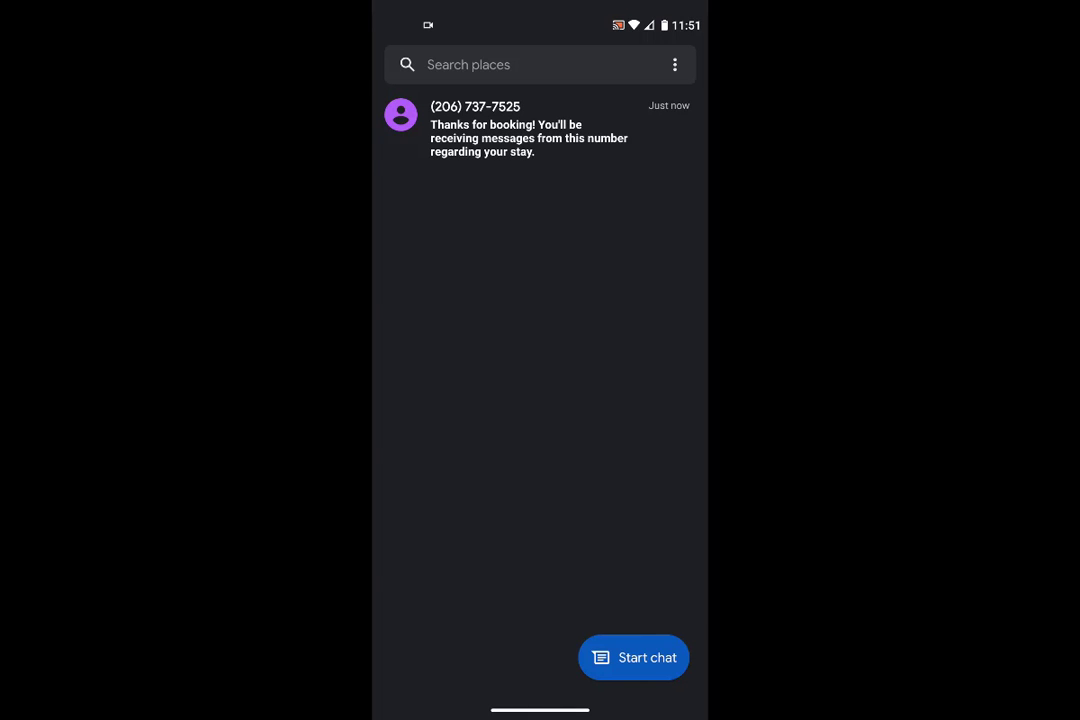
# On the guest's phone, reply 'Thank you we're so excited' to the host's number.
pyautogui.click(510, 130)
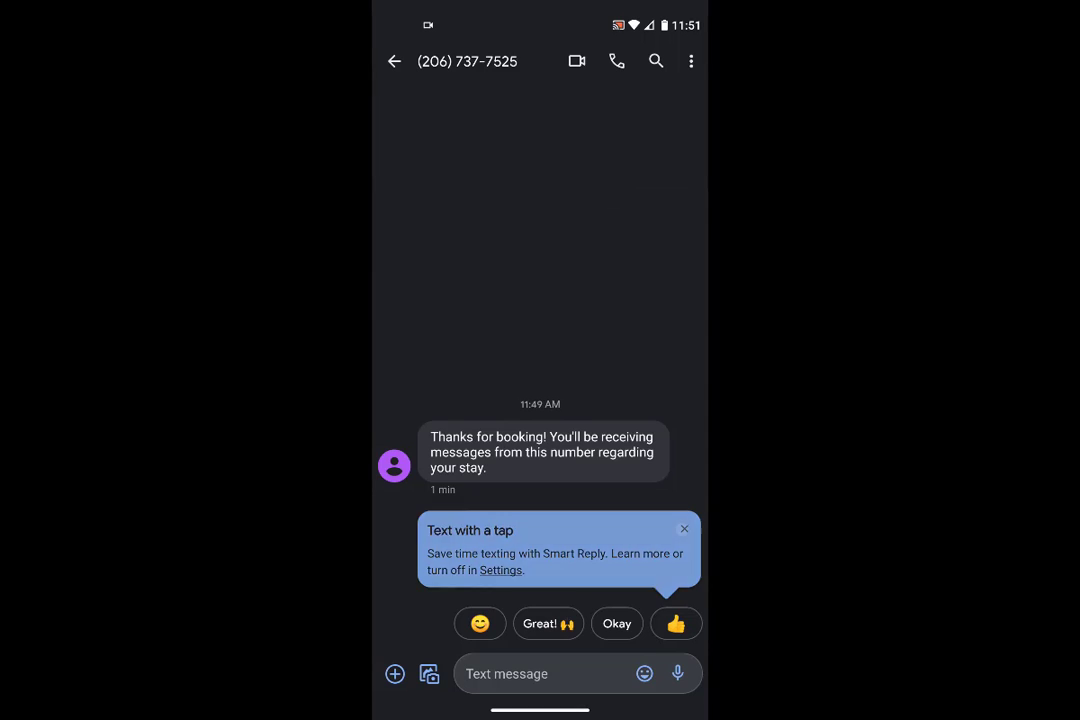
pyautogui.write("Thank you we're so exc")
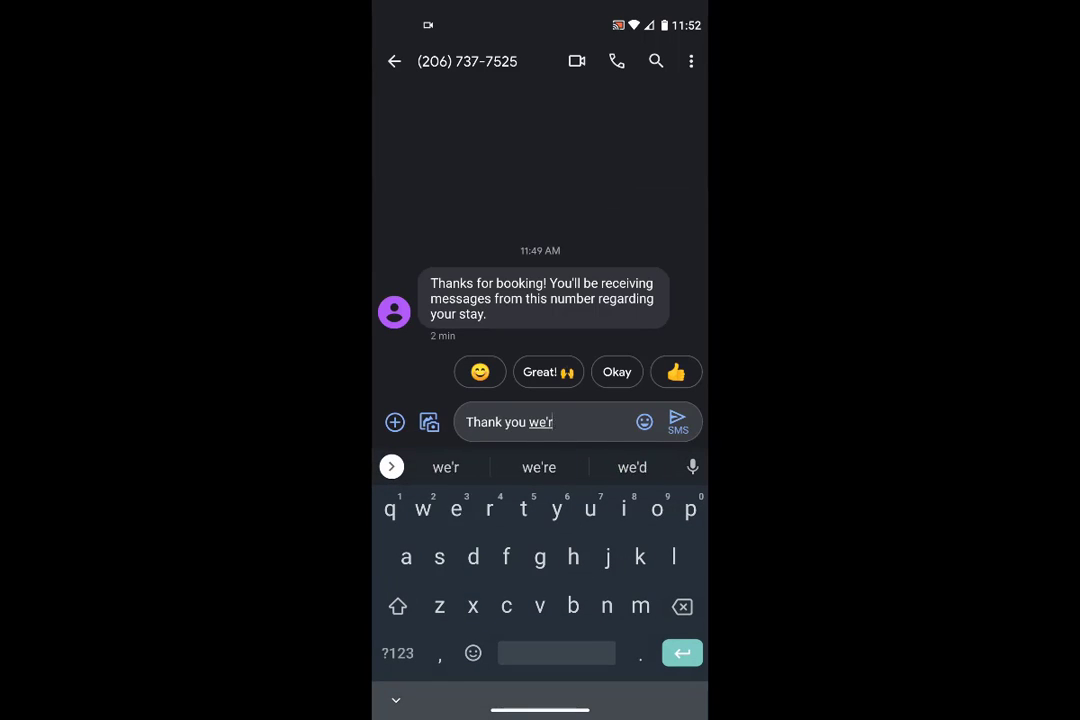
pyautogui.write('ited')
pyautogui.click(677, 421)
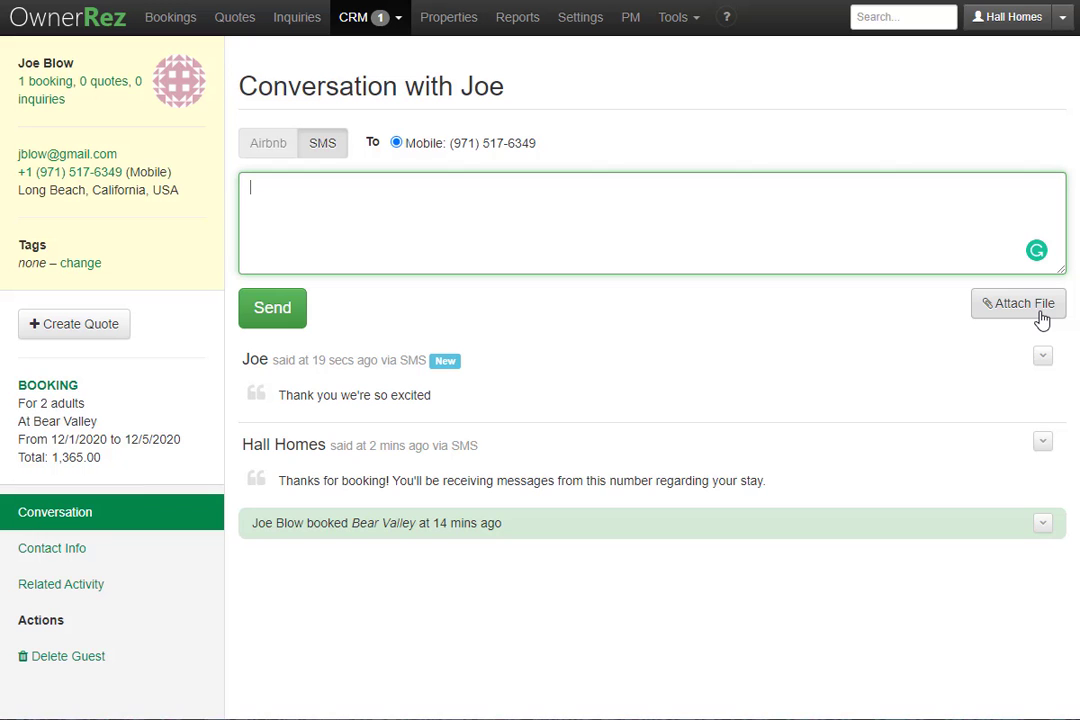
# Show the SMS tab of Templates settings and list the Create SMS Template types.
pyautogui.click(560, 17)
pyautogui.scroll(-1, 690, 293)
pyautogui.scroll(-4, 690, 300)
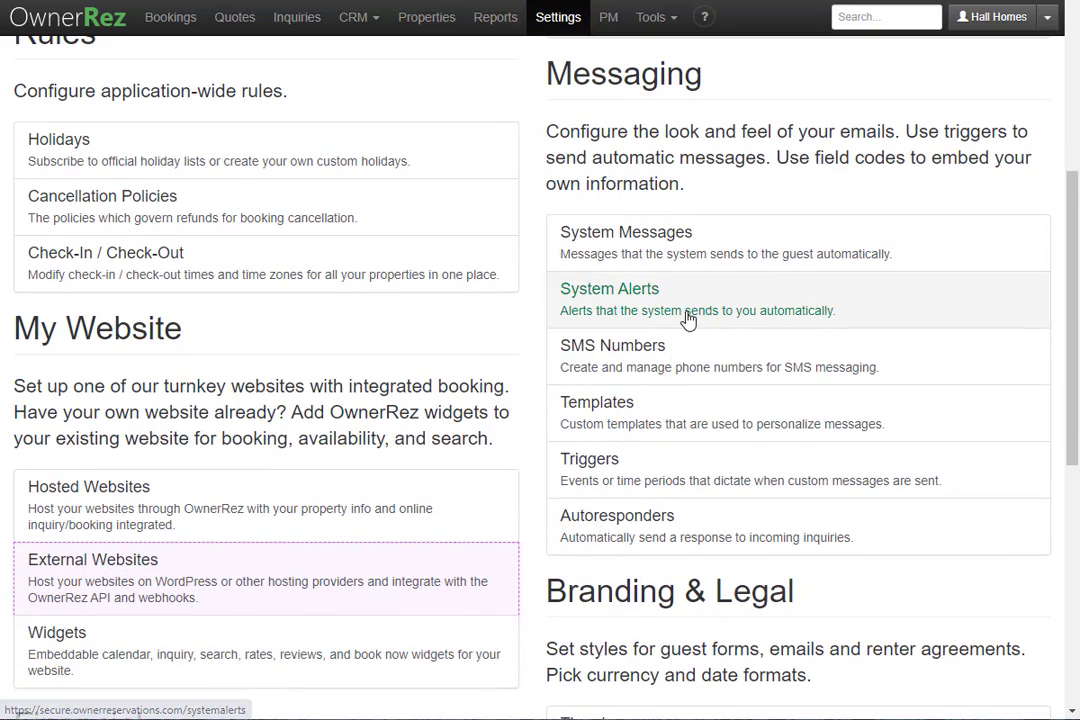
pyautogui.click(682, 410)
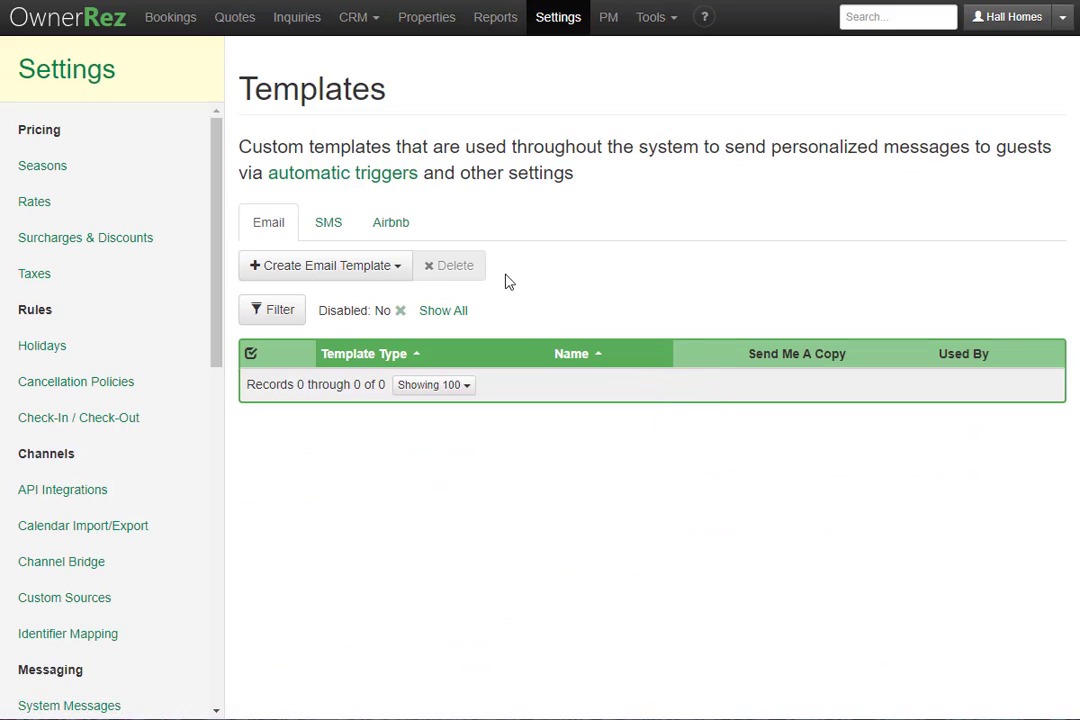
pyautogui.click(325, 231)
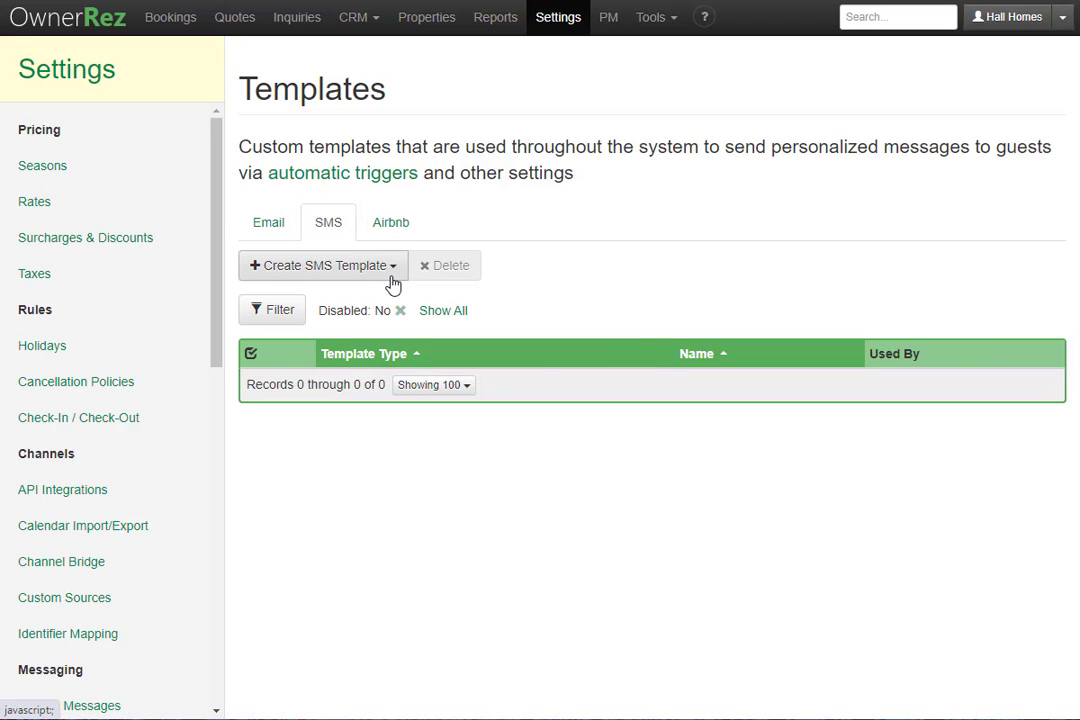
pyautogui.click(393, 279)
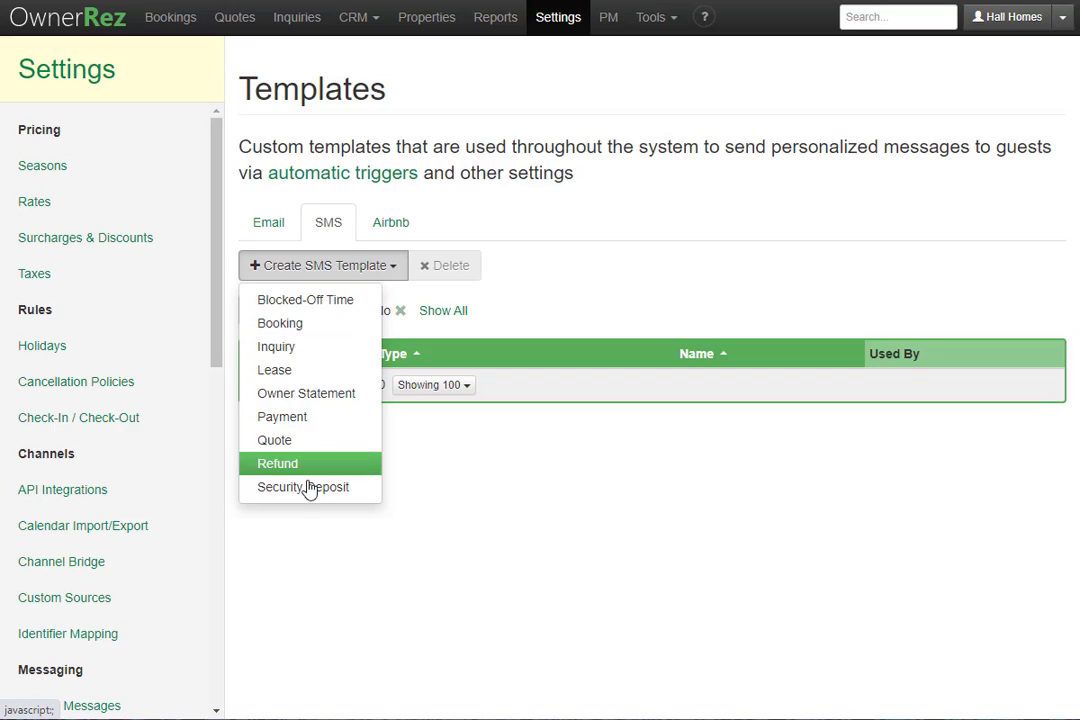
# Start a new Booking SMS template named Door Code, browsing the insertable fields list.
pyautogui.click(355, 325)
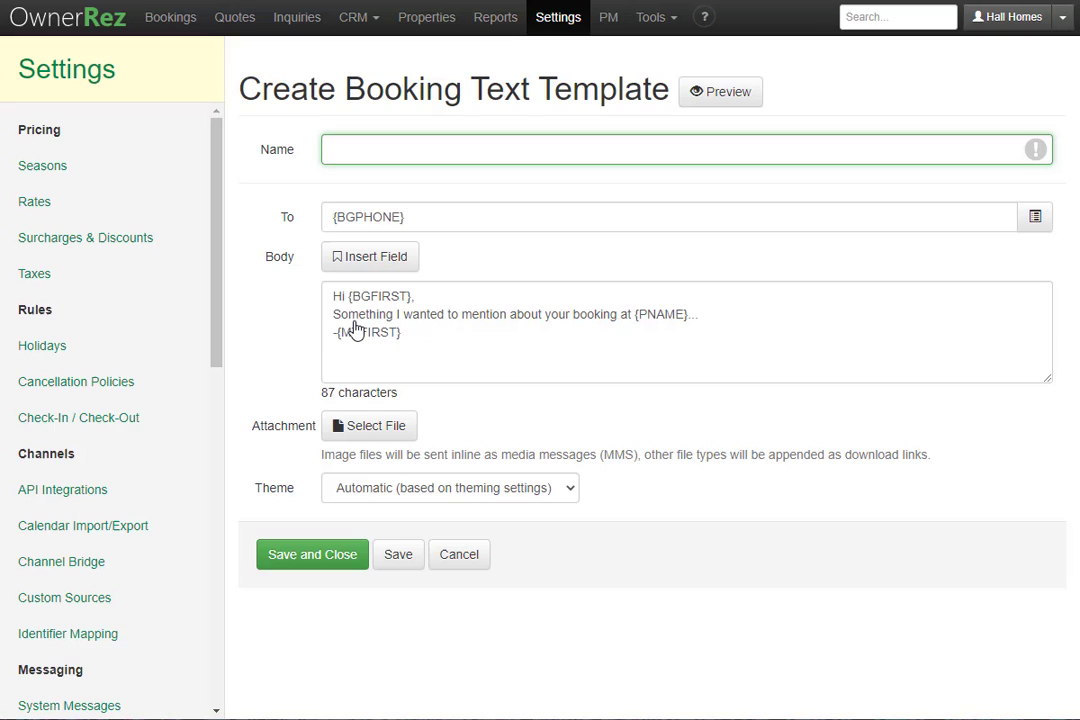
pyautogui.write('Door Code')
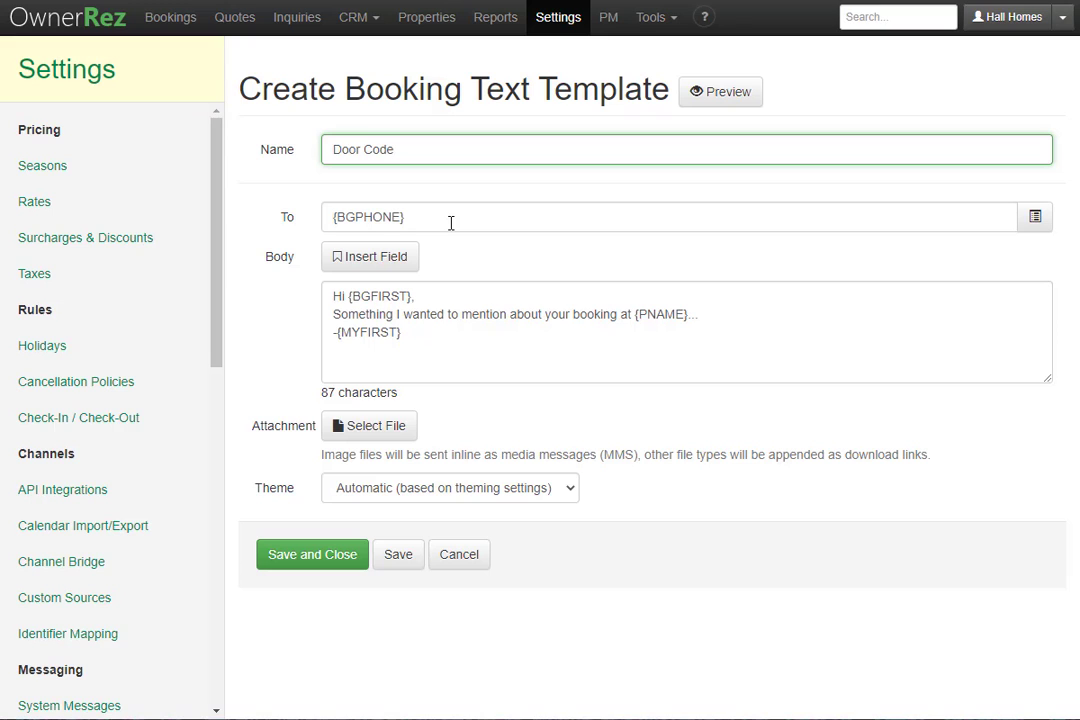
pyautogui.click(376, 257)
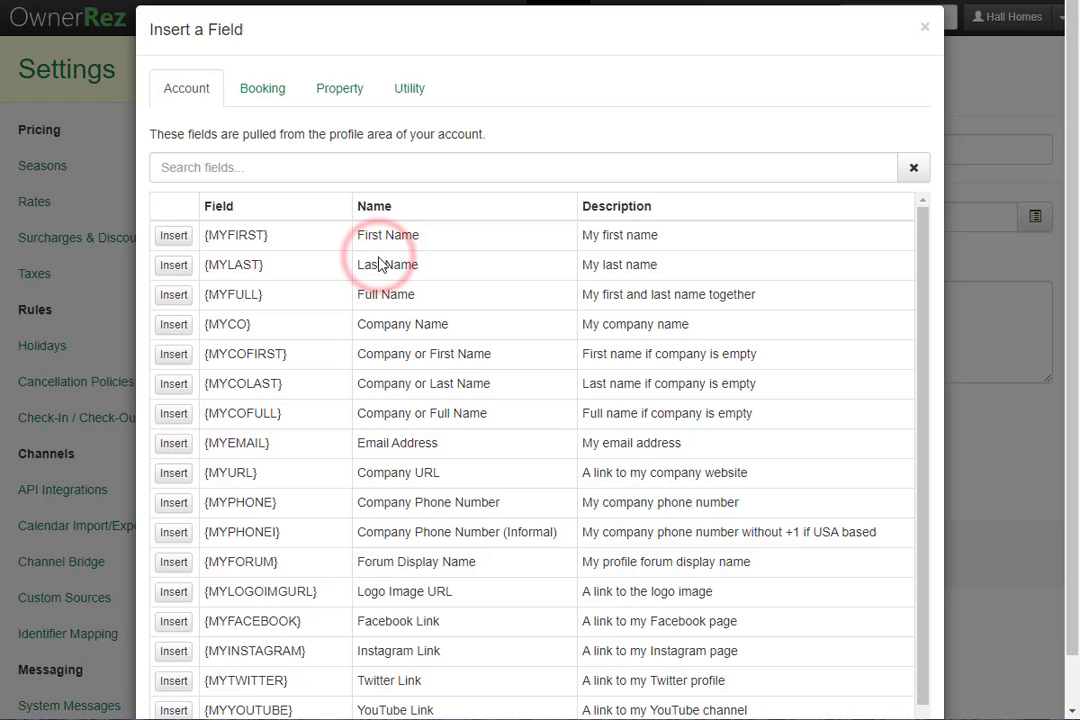
pyautogui.scroll(-2, 378, 300)
pyautogui.scroll(1, 634, 219)
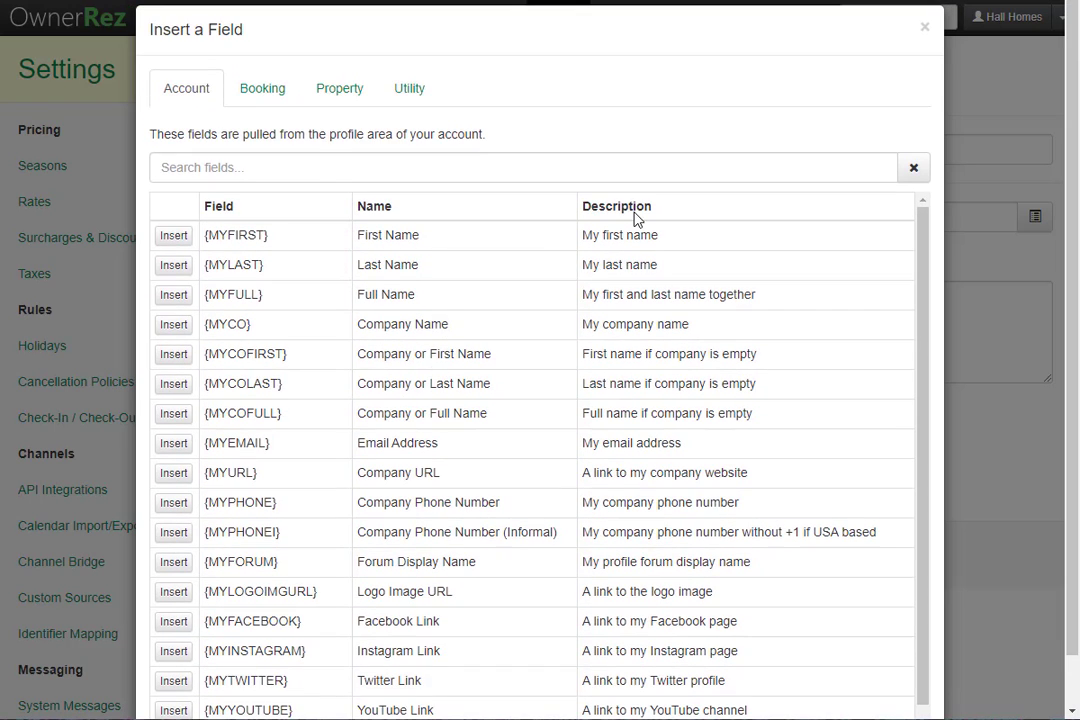
pyautogui.click(926, 32)
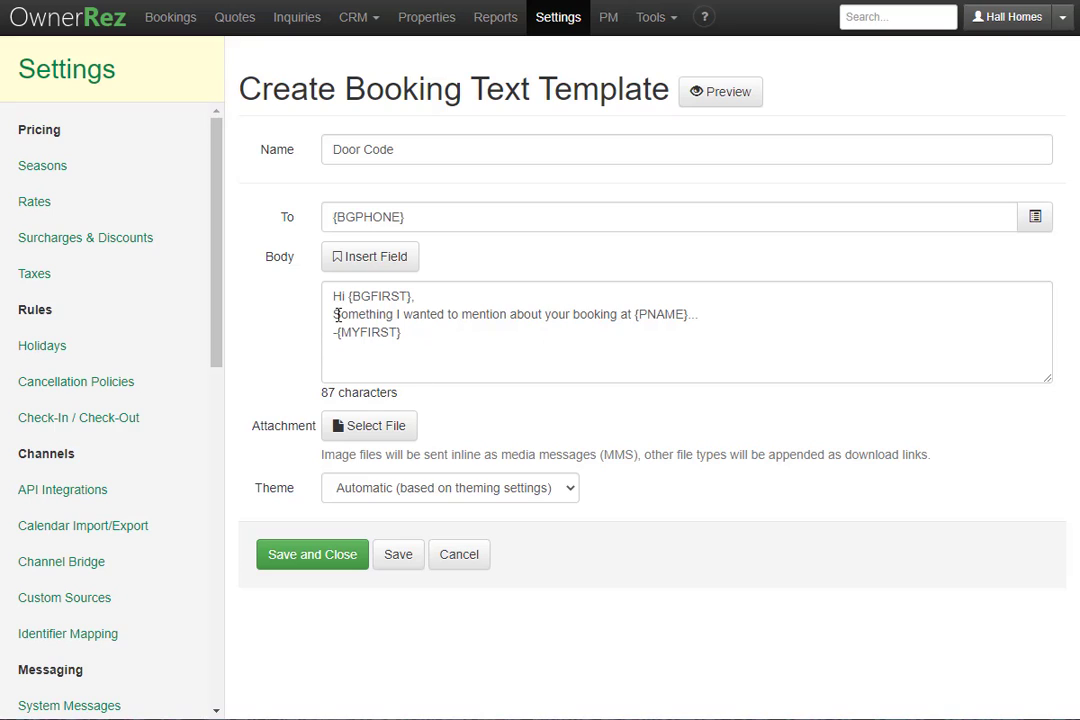
# Replace the body's second line with 'Here is the door code for your property: {BDOORCODE}' and save.
pyautogui.click(411, 296)
pyautogui.write(',')
pyautogui.moveTo(722, 315); pyautogui.dragTo(309, 320)
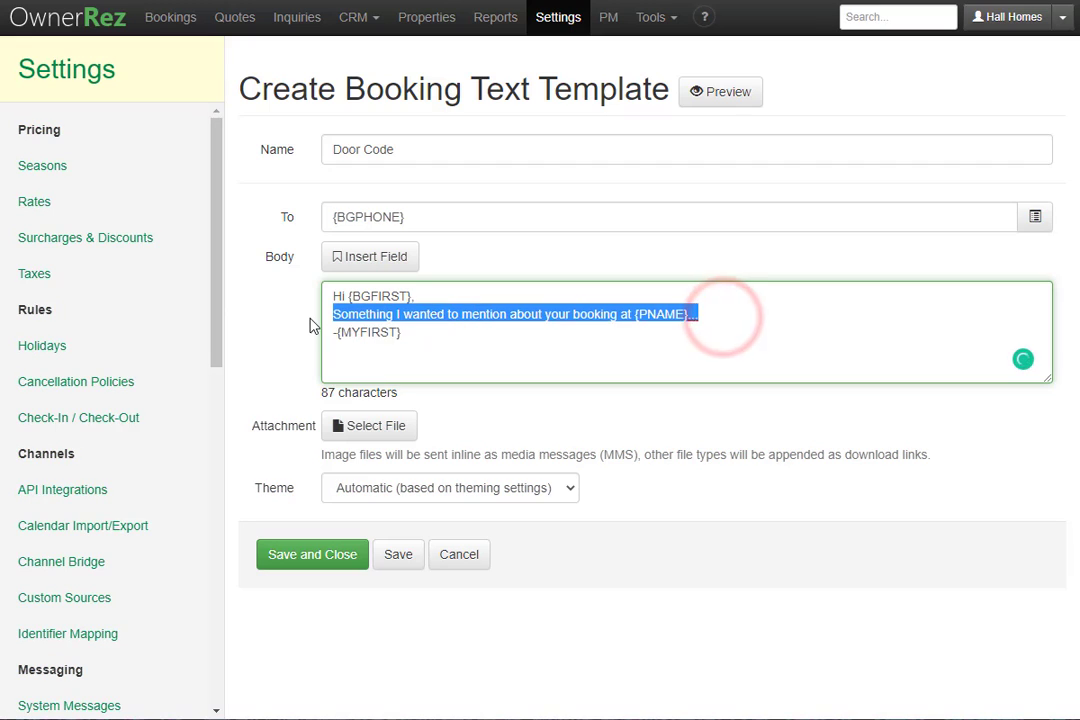
pyautogui.press('BackSpace')
pyautogui.write('Here is the door code for your property: {BDOORCODE}')
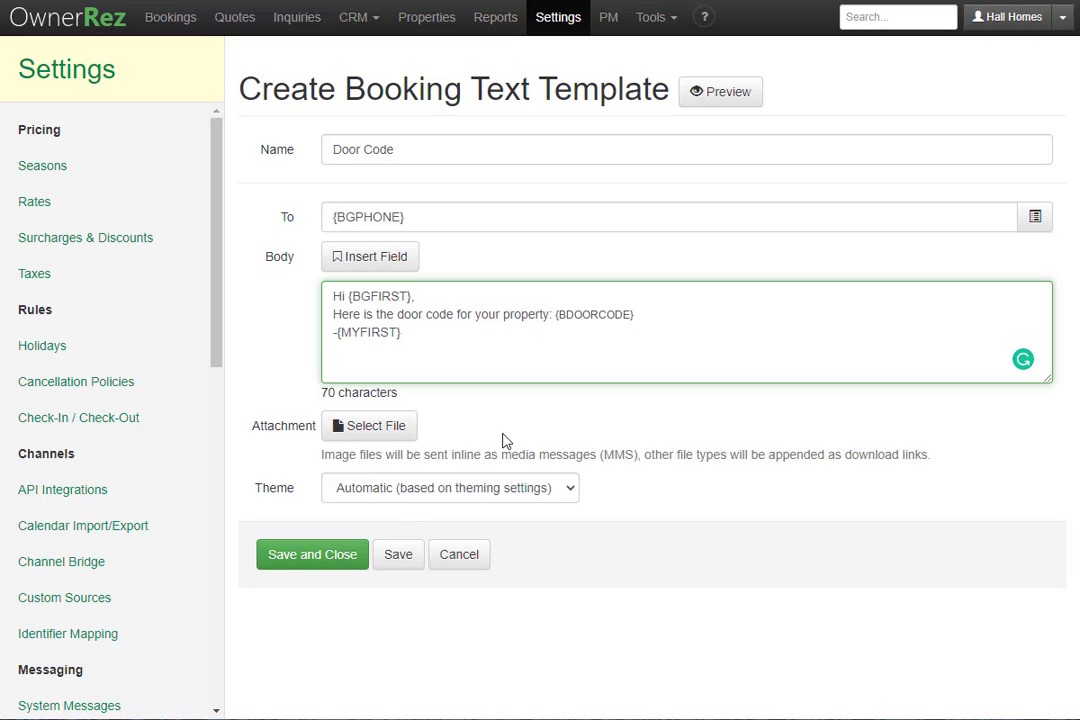
pyautogui.click(312, 560)
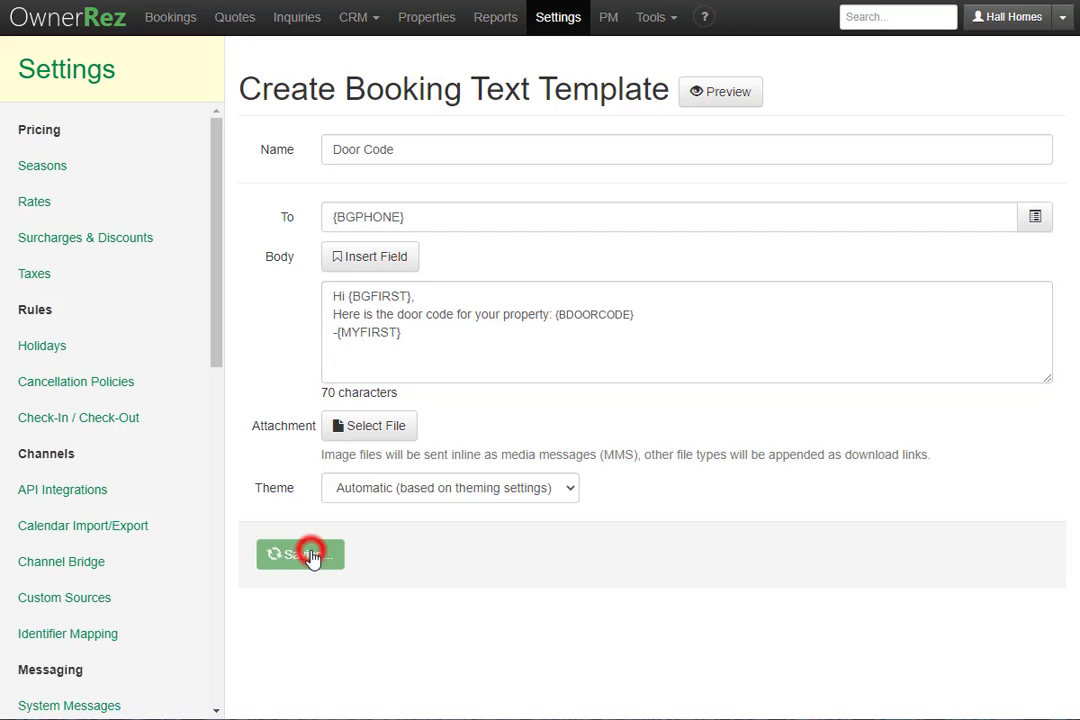
# Go to the Triggers settings and begin a new trigger.
pyautogui.scroll(-1, 103, 528)
pyautogui.scroll(-3, 103, 528)
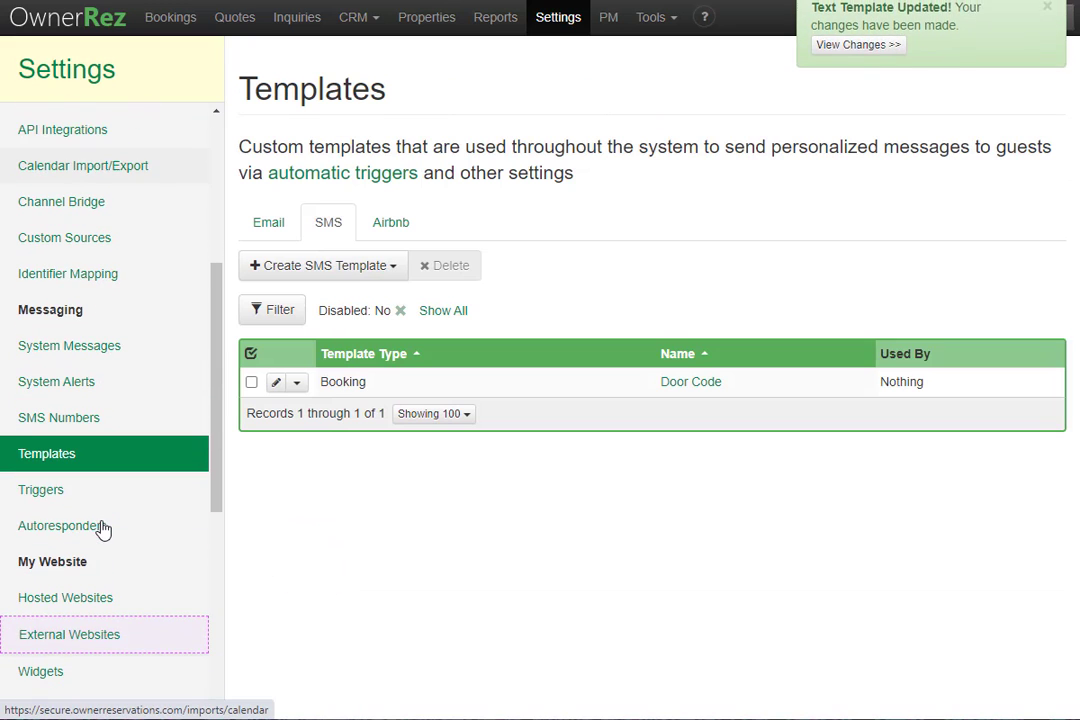
pyautogui.click(97, 492)
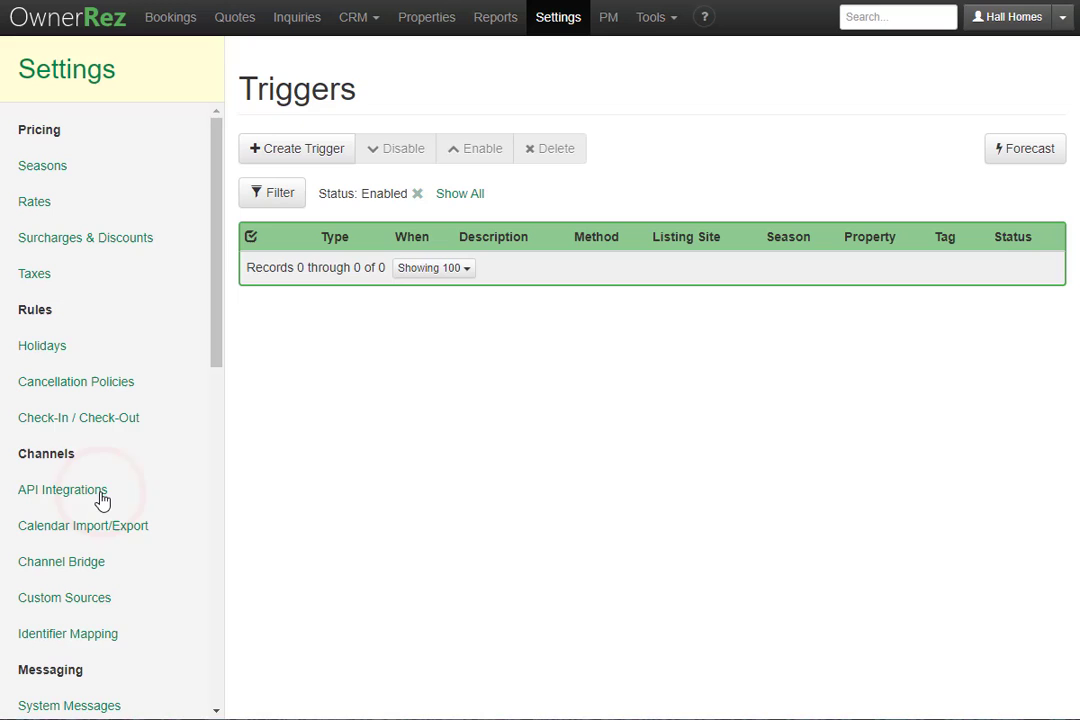
pyautogui.click(329, 156)
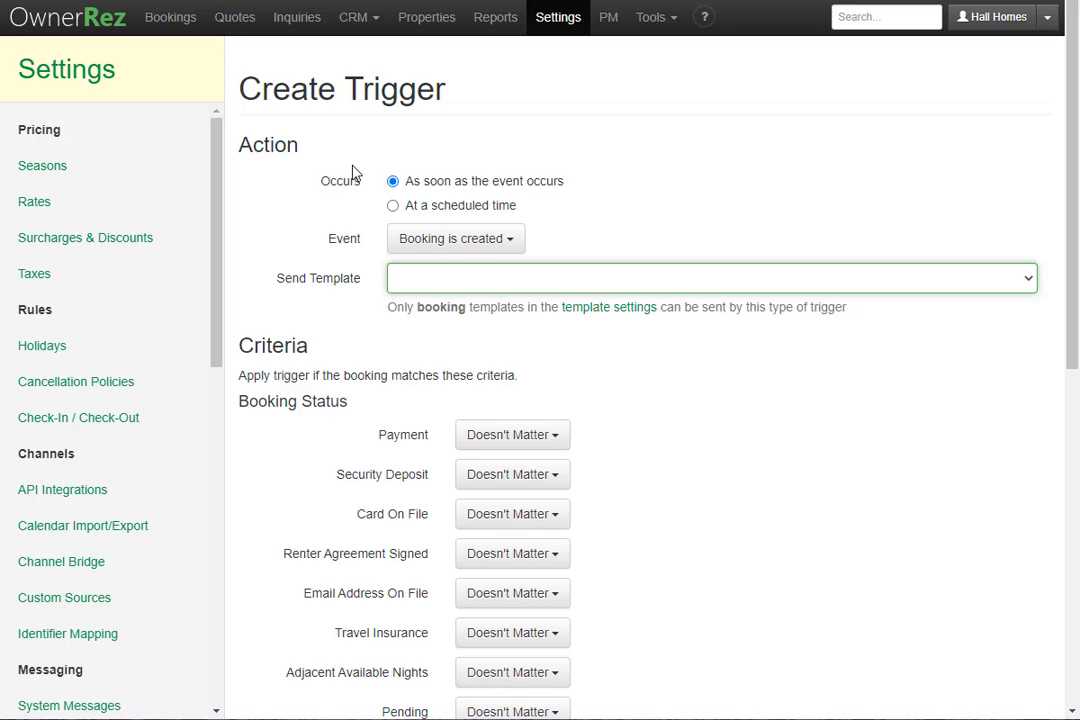
# Schedule the trigger 3 days before booking has arrived to send Door Code, and save.
pyautogui.click(436, 215)
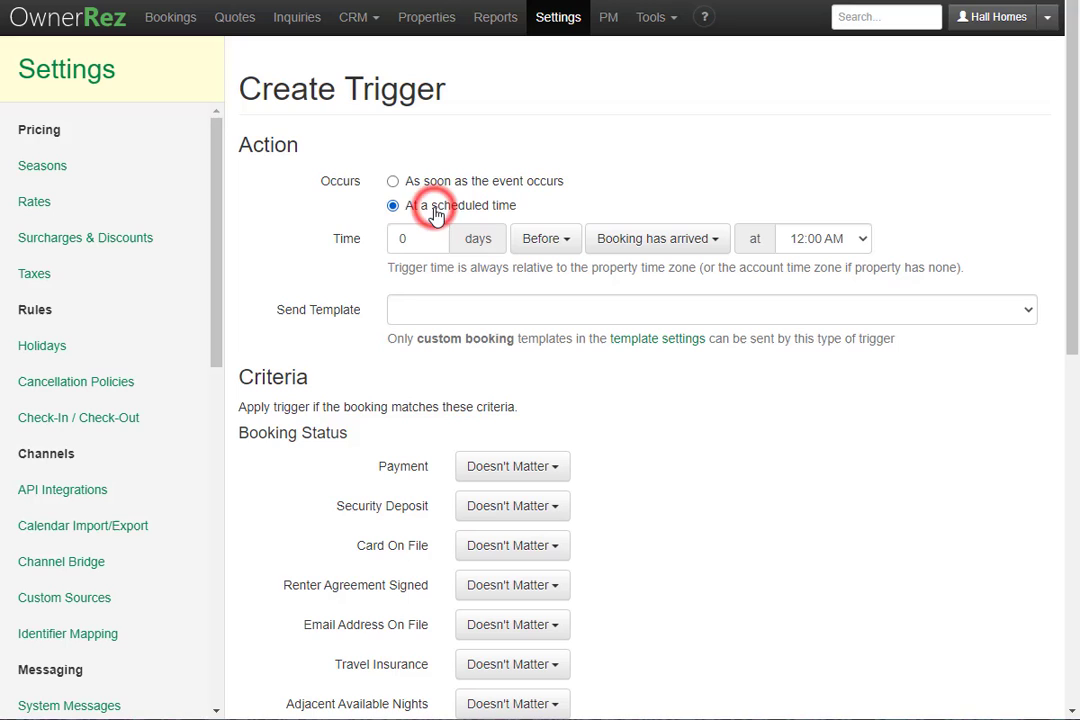
pyautogui.doubleClick(425, 236)
pyautogui.write('3')
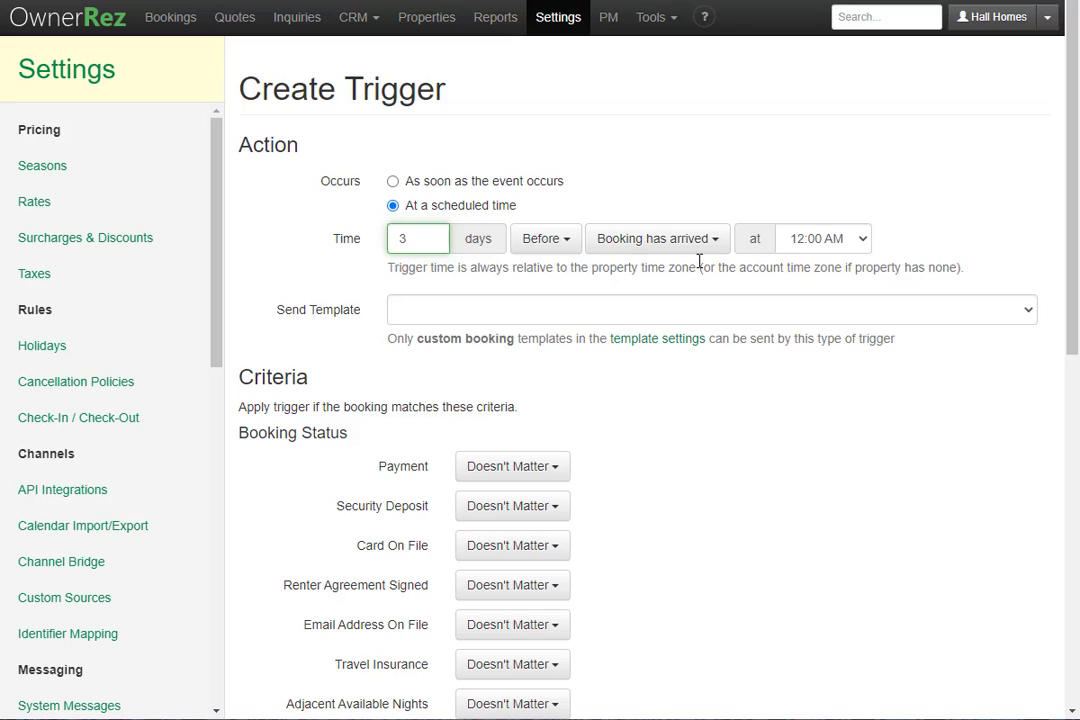
pyautogui.click(490, 320)
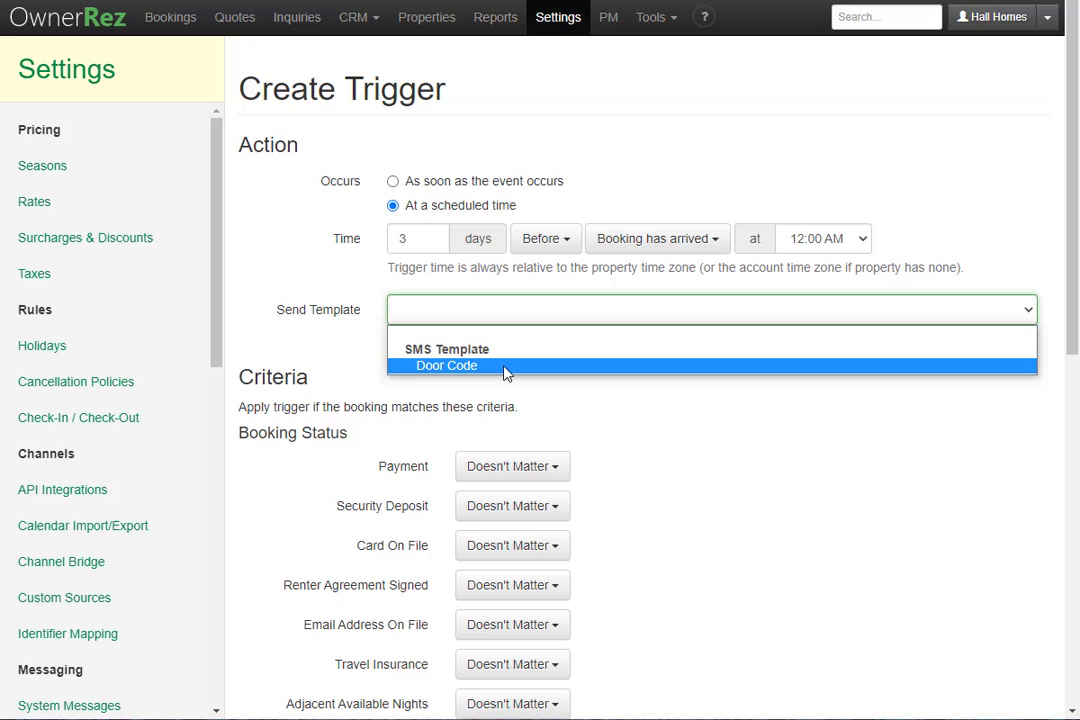
pyautogui.click(505, 367)
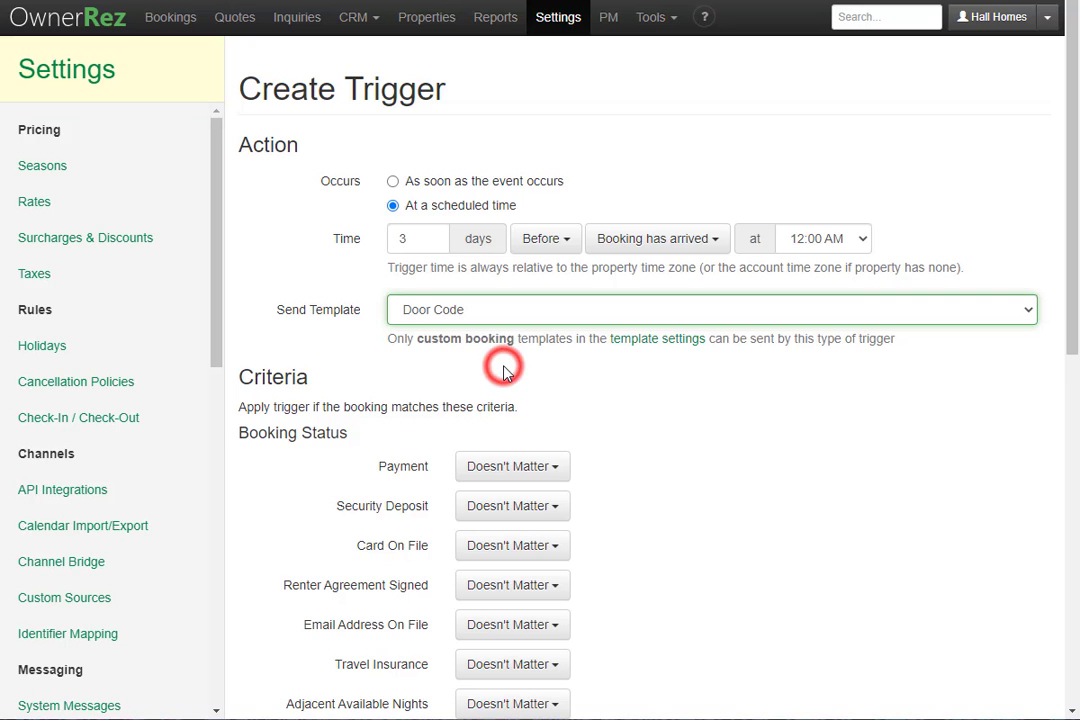
pyautogui.scroll(-6, 505, 373)
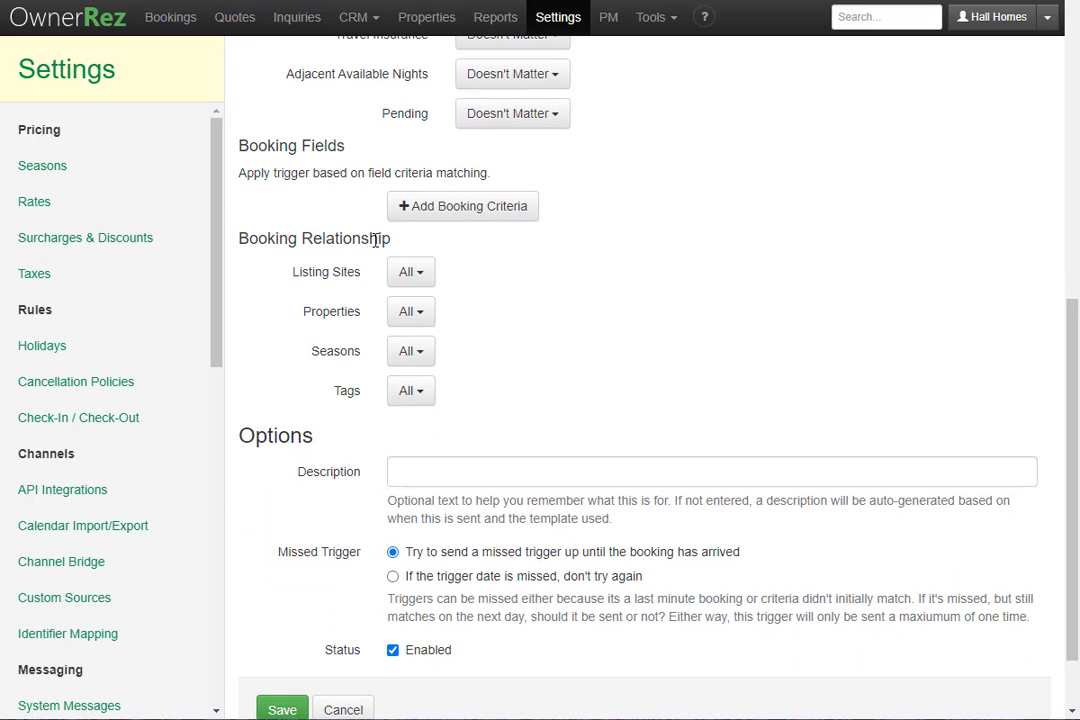
pyautogui.scroll(-1, 470, 392)
pyautogui.click(284, 622)
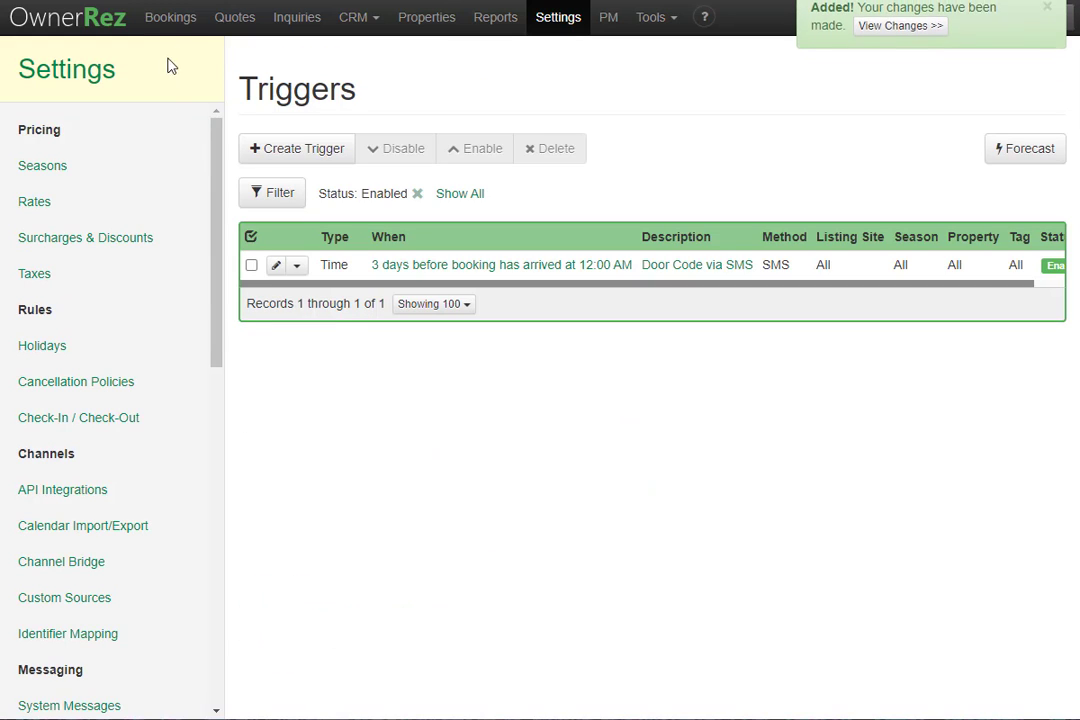
# Open the December 2020 Bear Valley booking and view its messages and automatic emails.
pyautogui.click(170, 20)
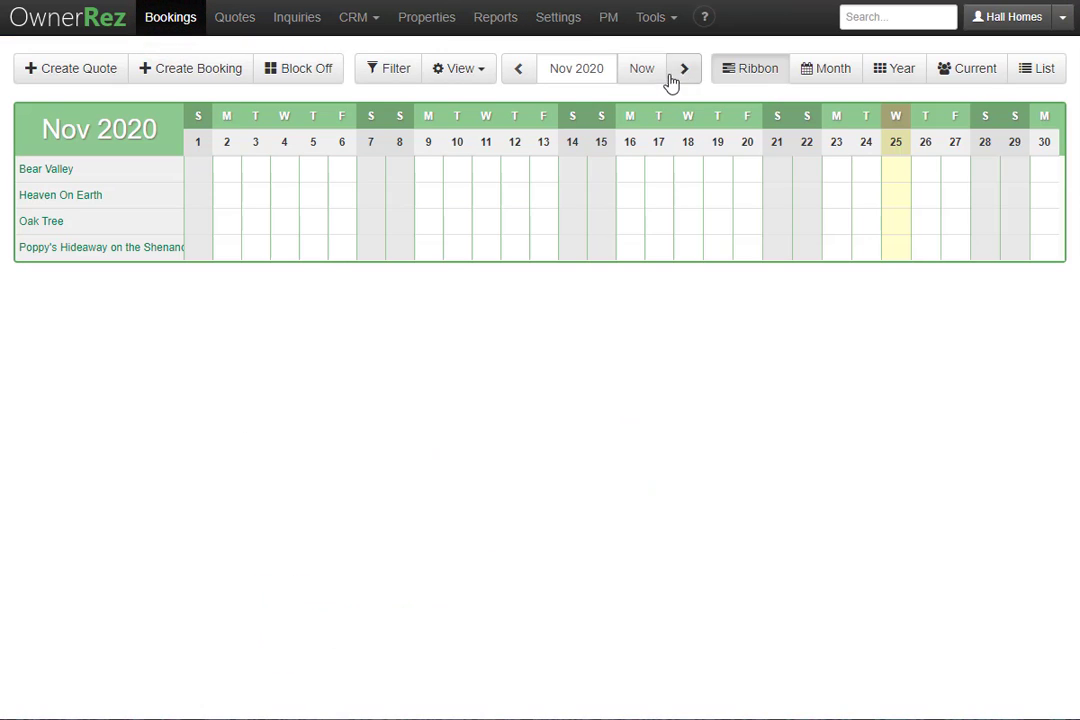
pyautogui.click(684, 68)
pyautogui.click(289, 172)
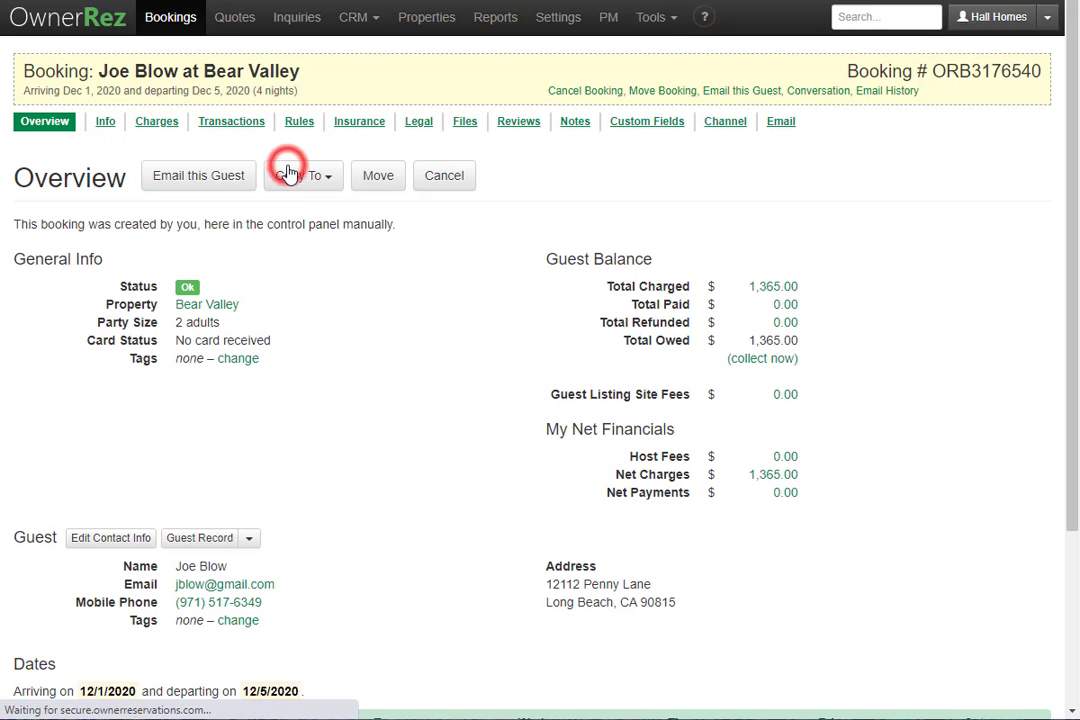
pyautogui.click(786, 126)
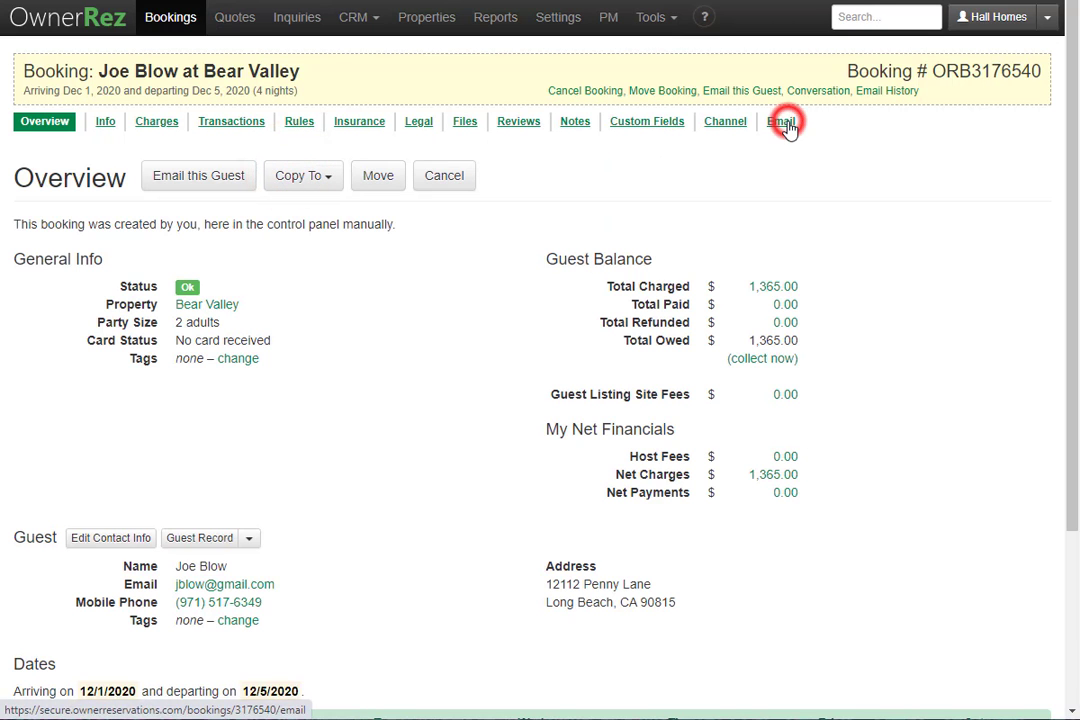
pyautogui.scroll(-5, 790, 130)
pyautogui.scroll(-2, 790, 130)
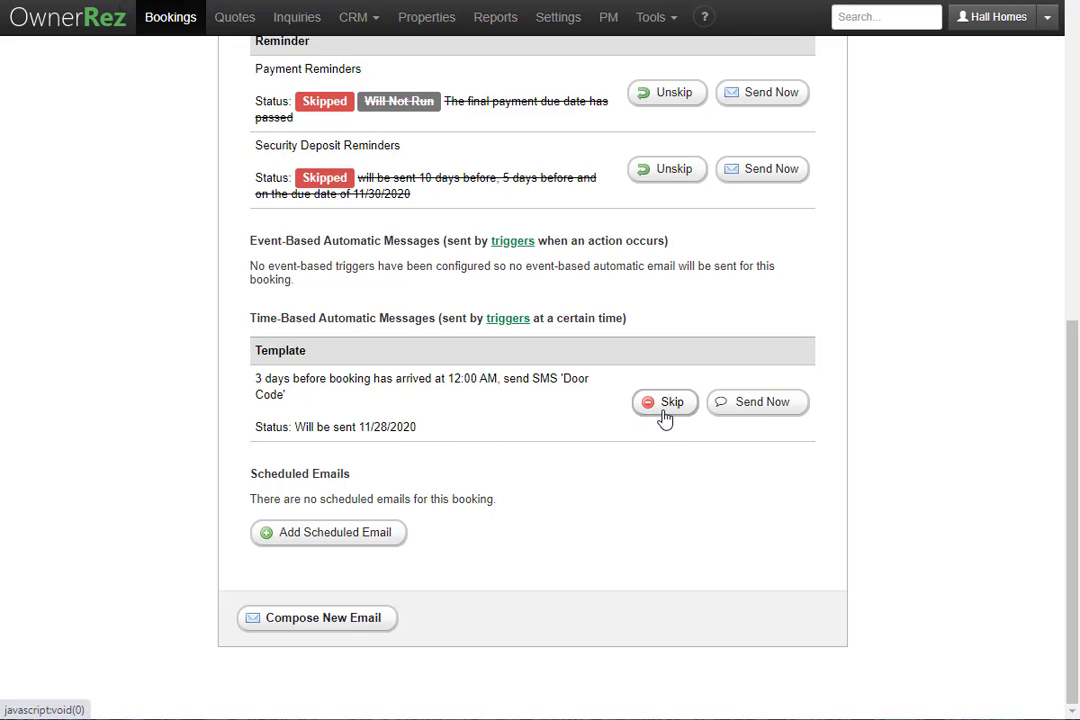
# Send the Door Code message now, delivering the prefilled door code text to the guest.
pyautogui.click(745, 415)
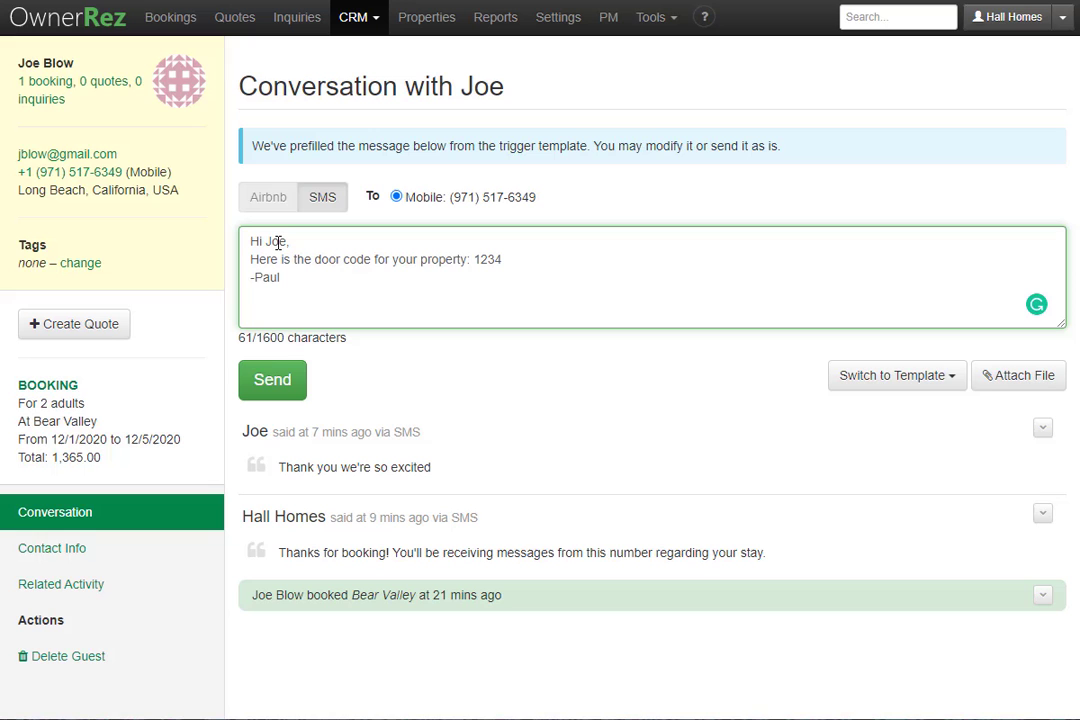
pyautogui.click(260, 386)
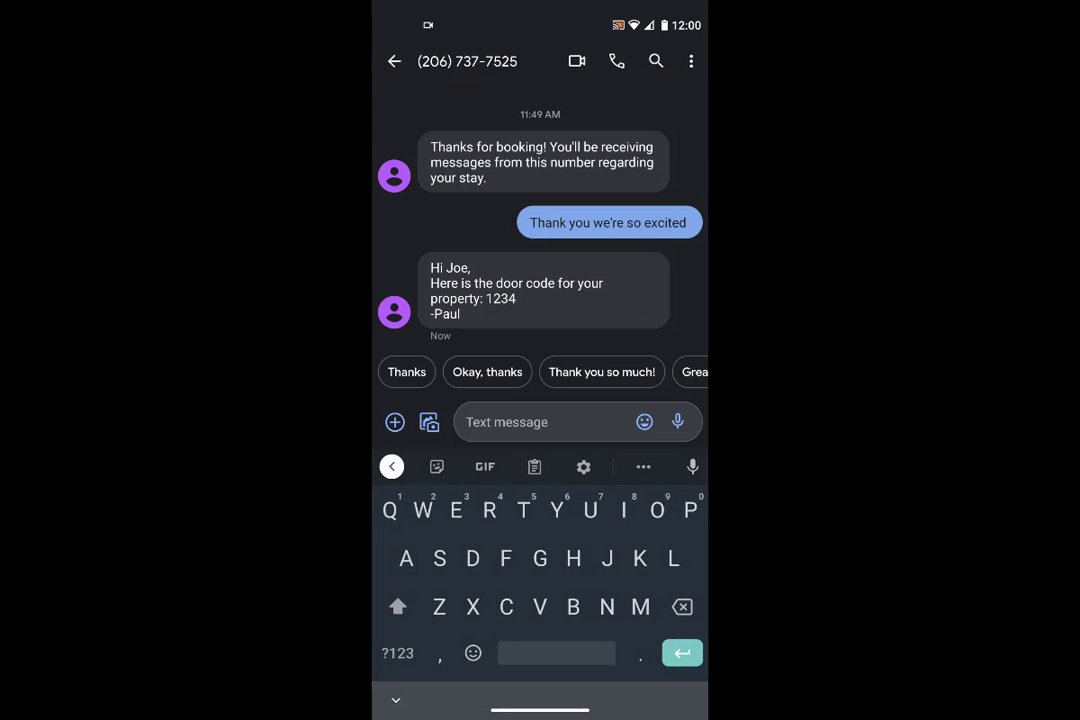
# Reply 'Awesome thanks' to the host from the guest's phone.
pyautogui.write('Awesome t')
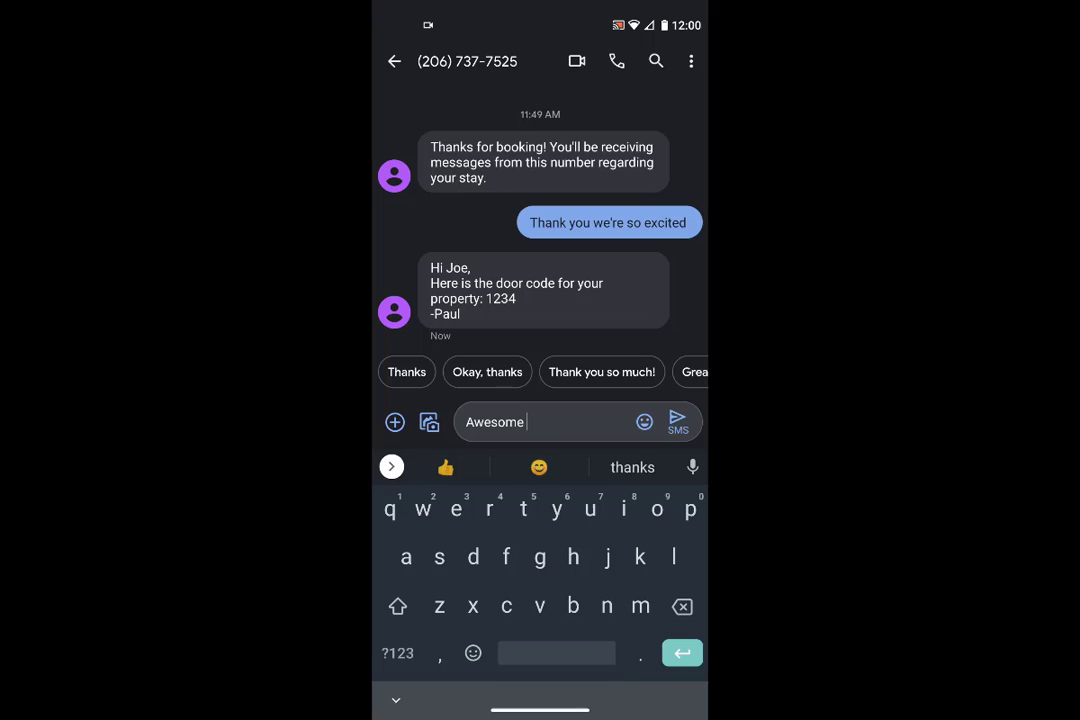
pyautogui.write('hanks')
pyautogui.press('Return')
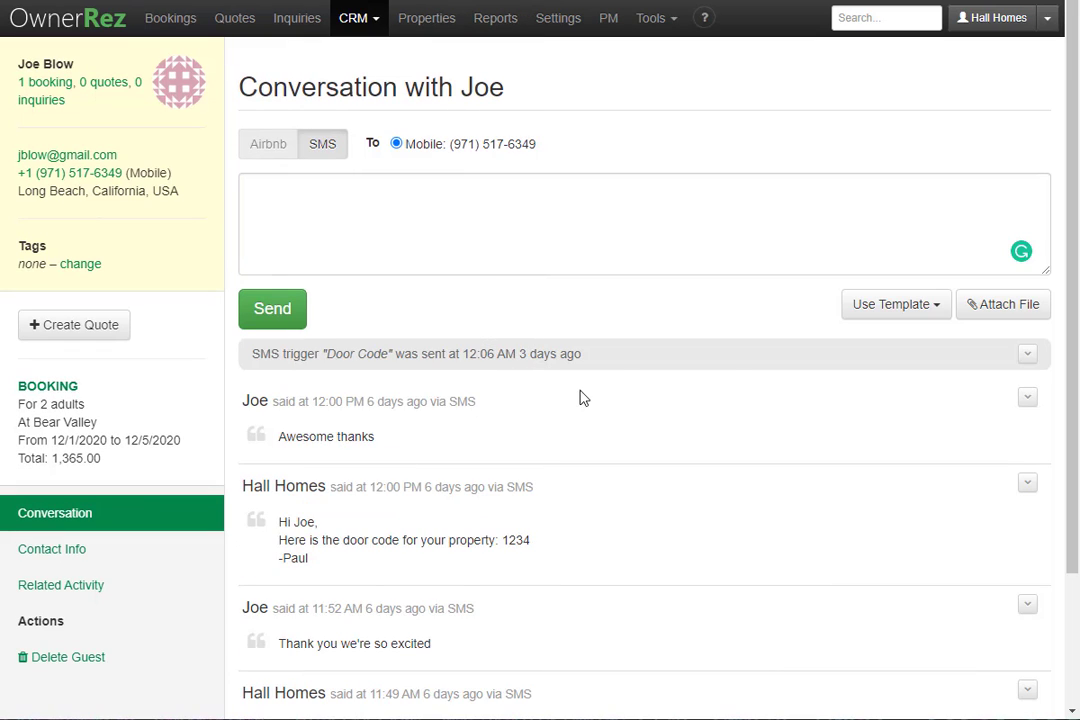
pyautogui.click(733, 369)
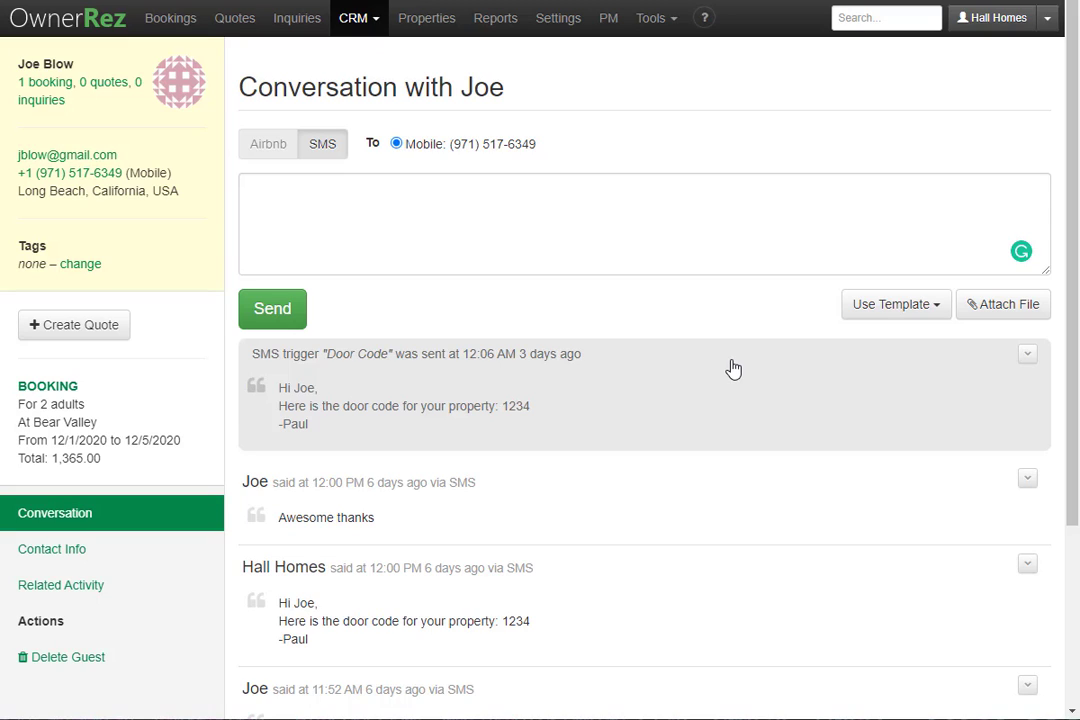
# Send the SMS 'Here is the check-in info.' with Check In Info.pdf attached.
pyautogui.click(1010, 316)
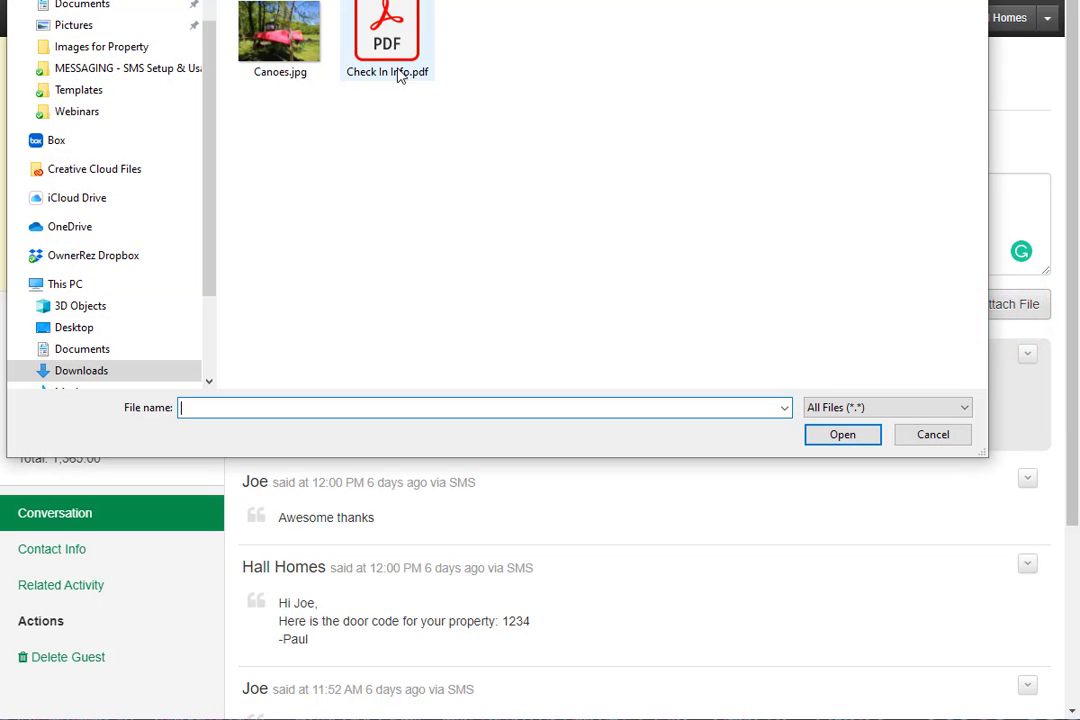
pyautogui.click(376, 46)
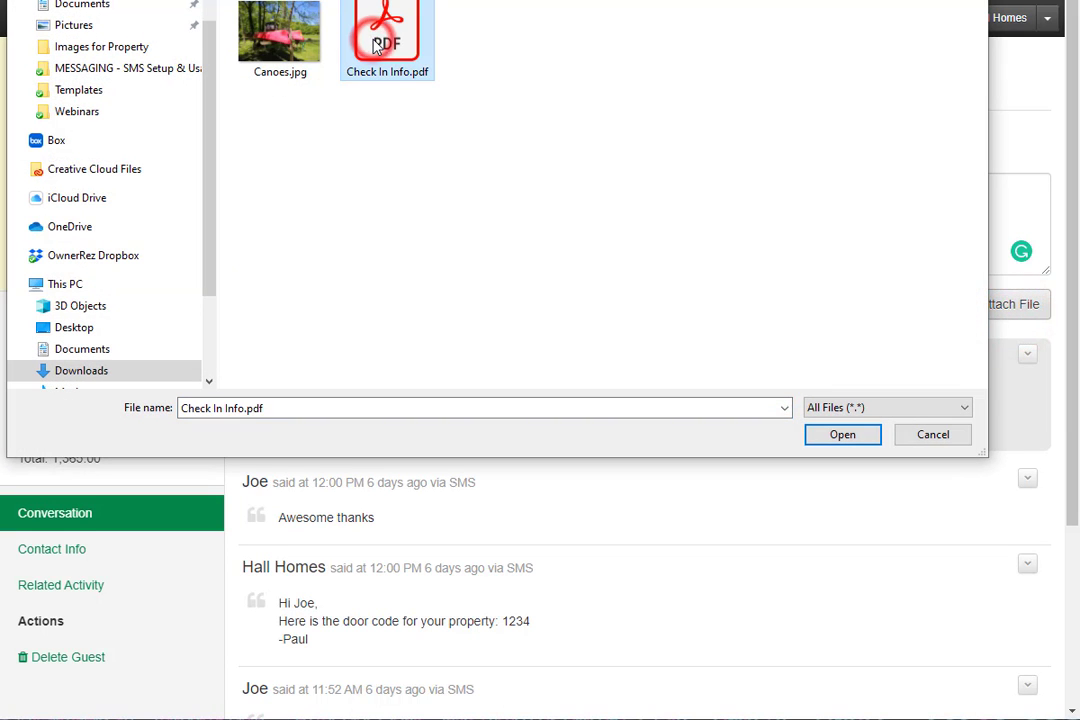
pyautogui.click(853, 436)
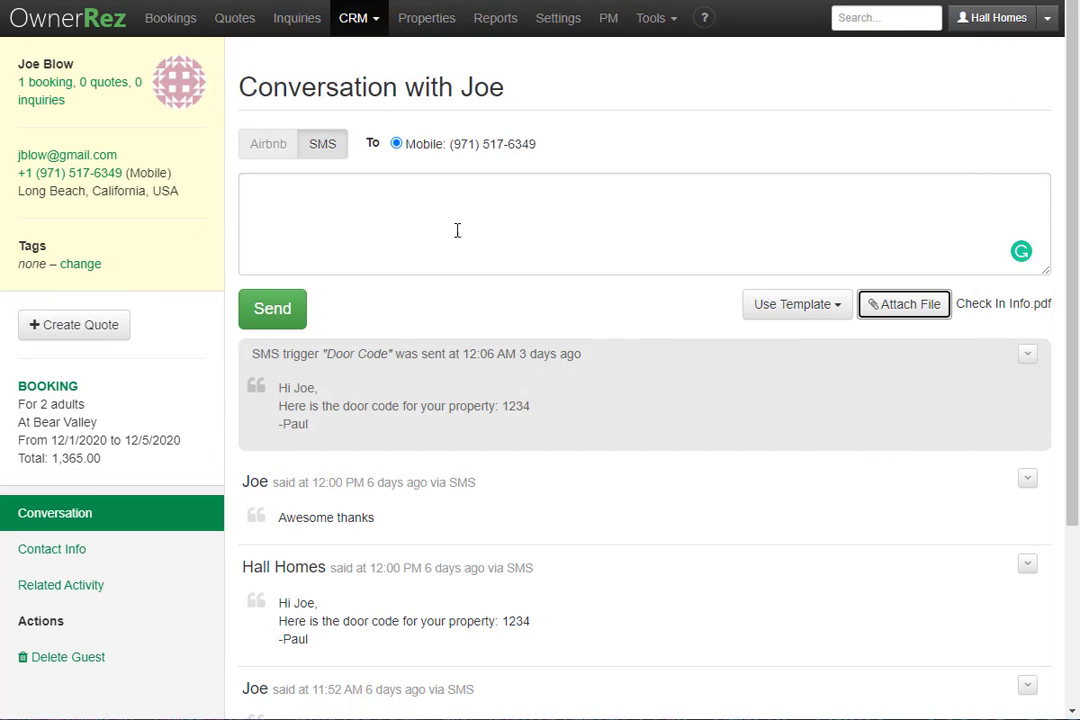
pyautogui.click(331, 212)
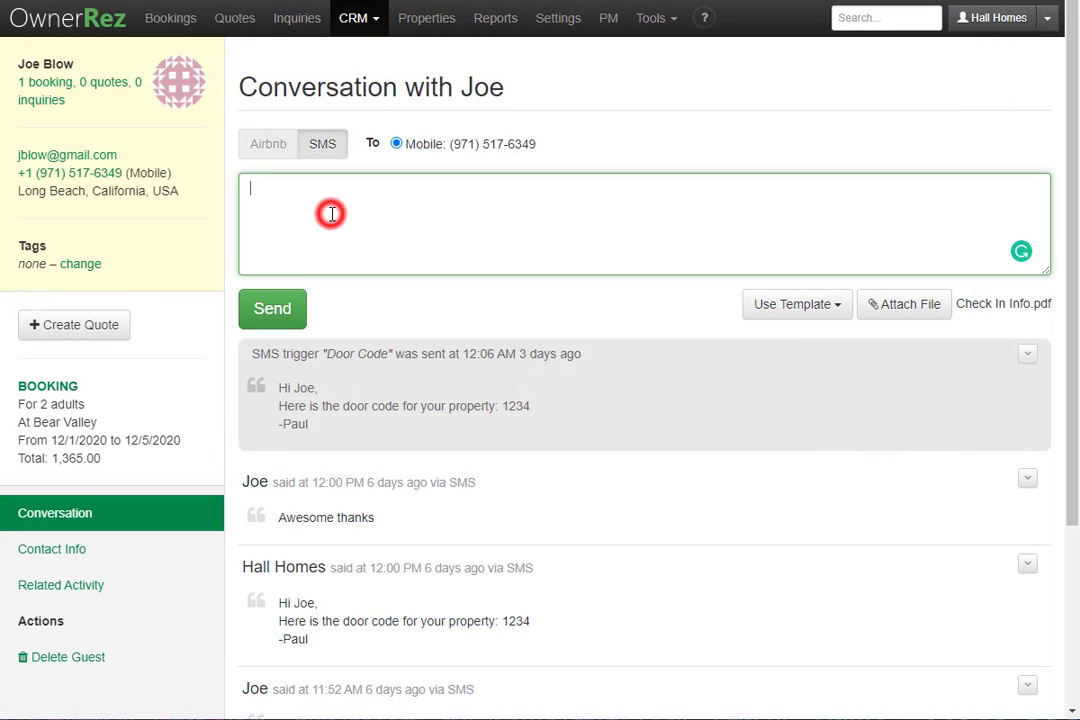
pyautogui.write('Here is the check-in info.')
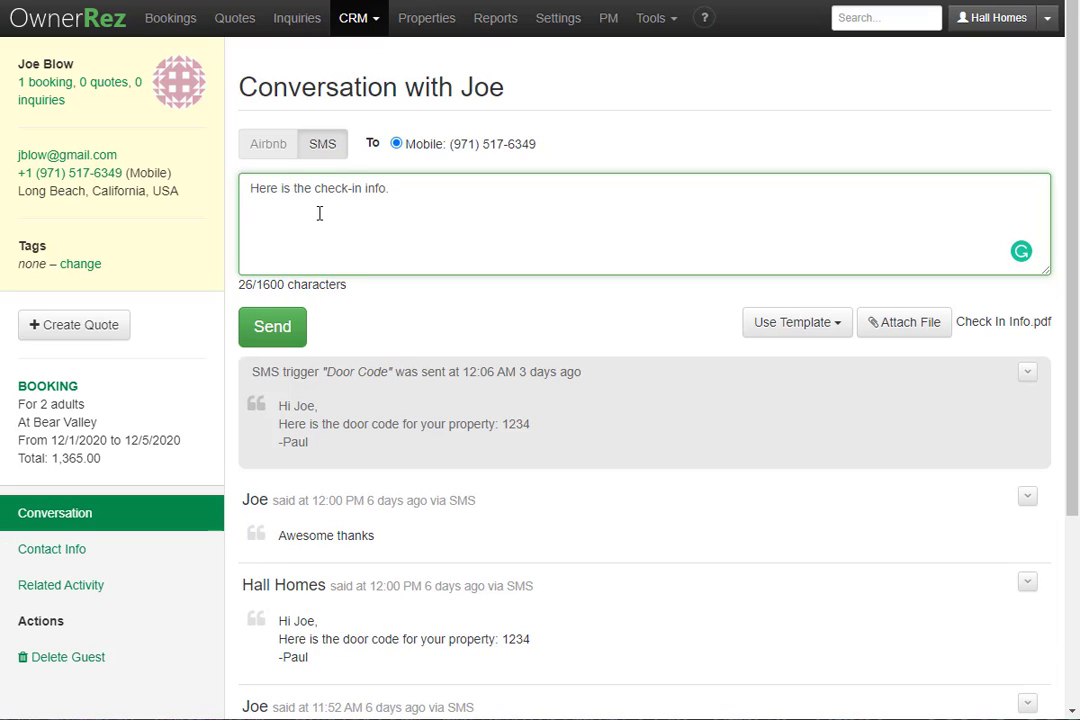
pyautogui.click(289, 336)
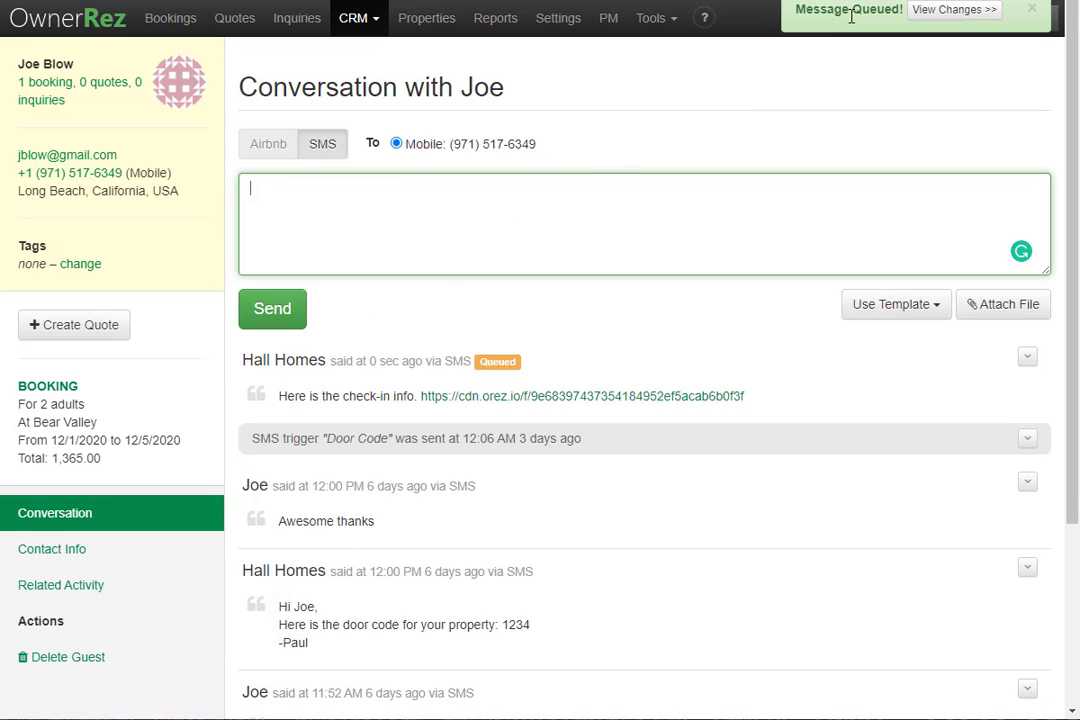
pyautogui.scroll(-2, 490, 427)
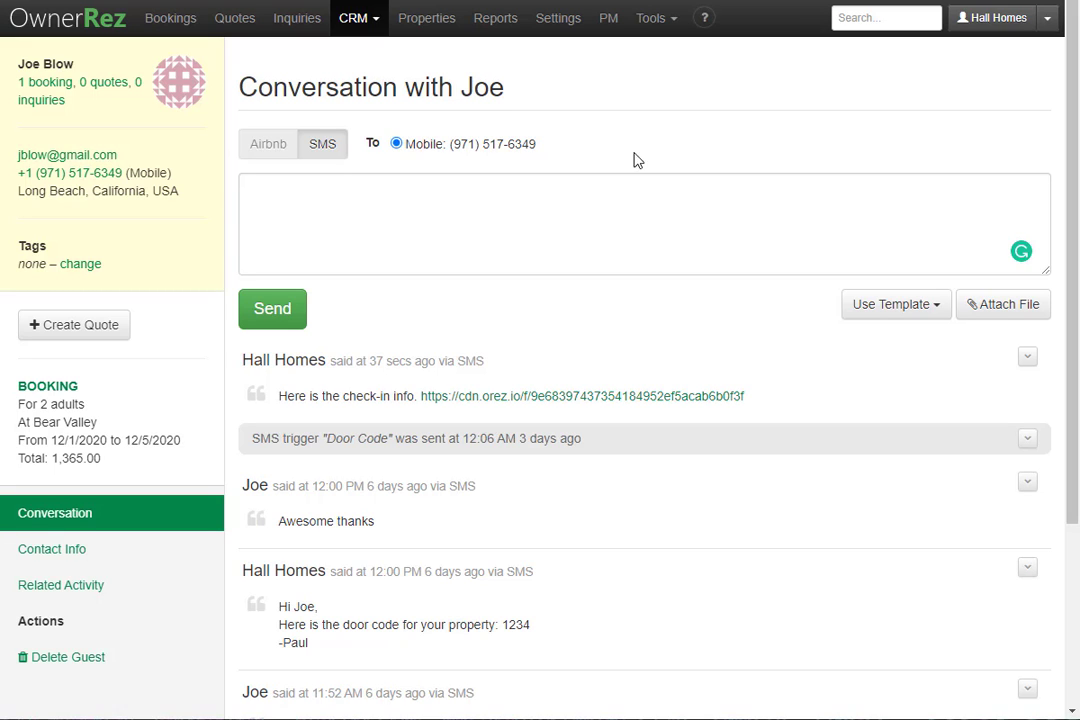
# Send the SMS 'Feel free to use the conoe' with Canoes.jpg attached.
pyautogui.click(1024, 303)
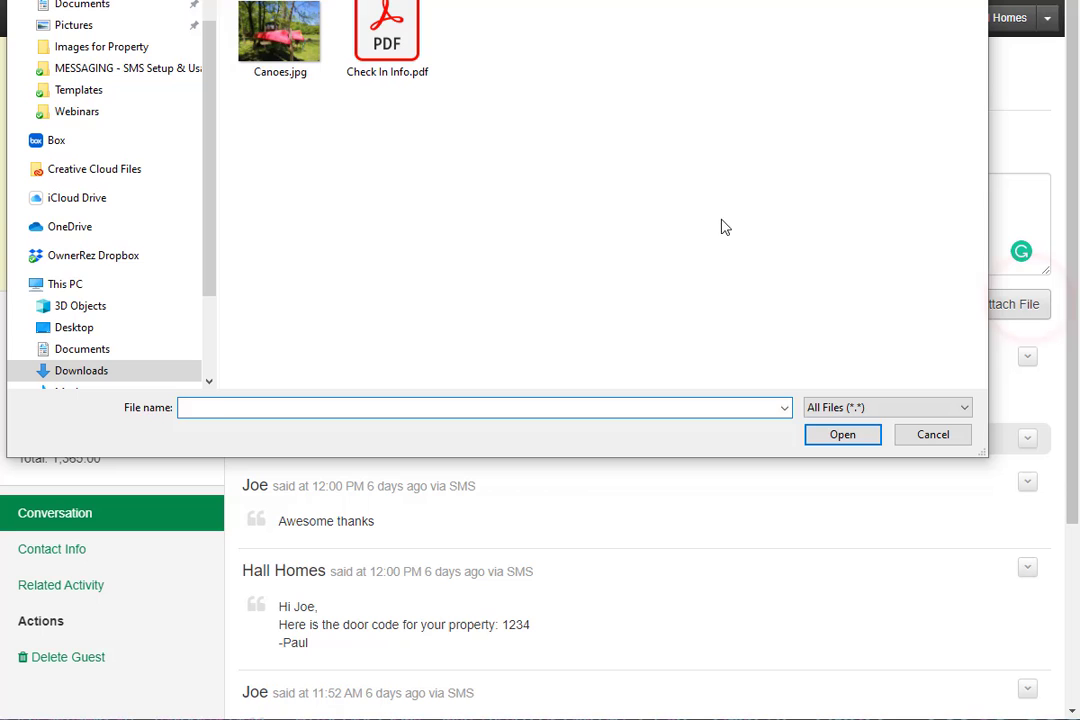
pyautogui.click(283, 70)
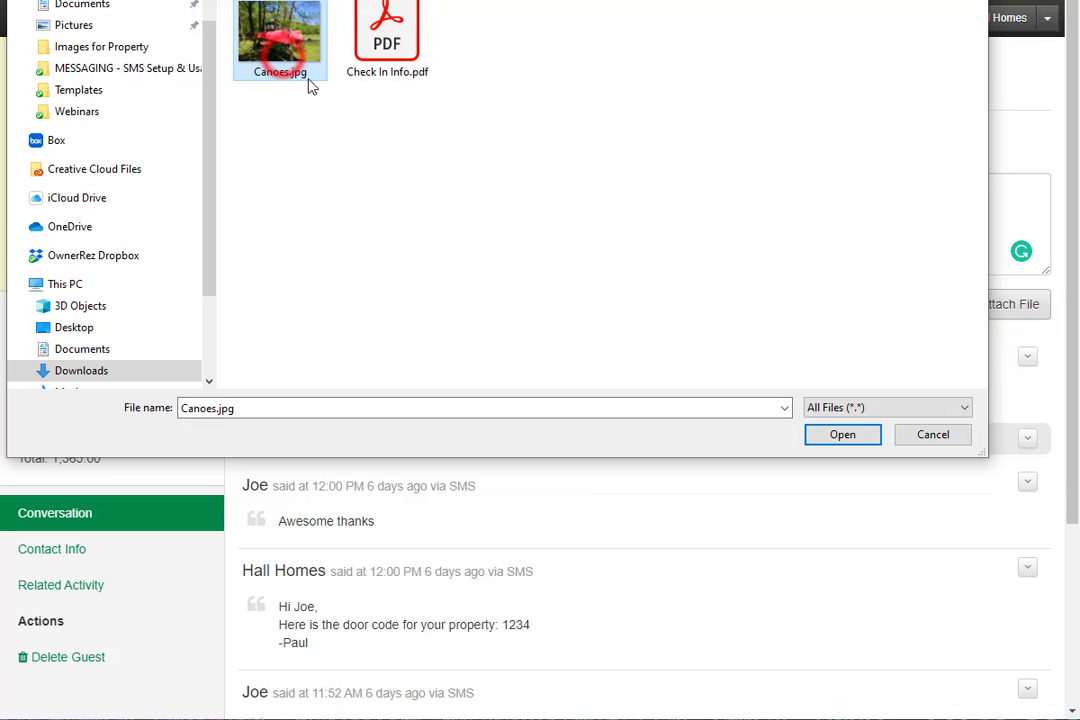
pyautogui.click(846, 435)
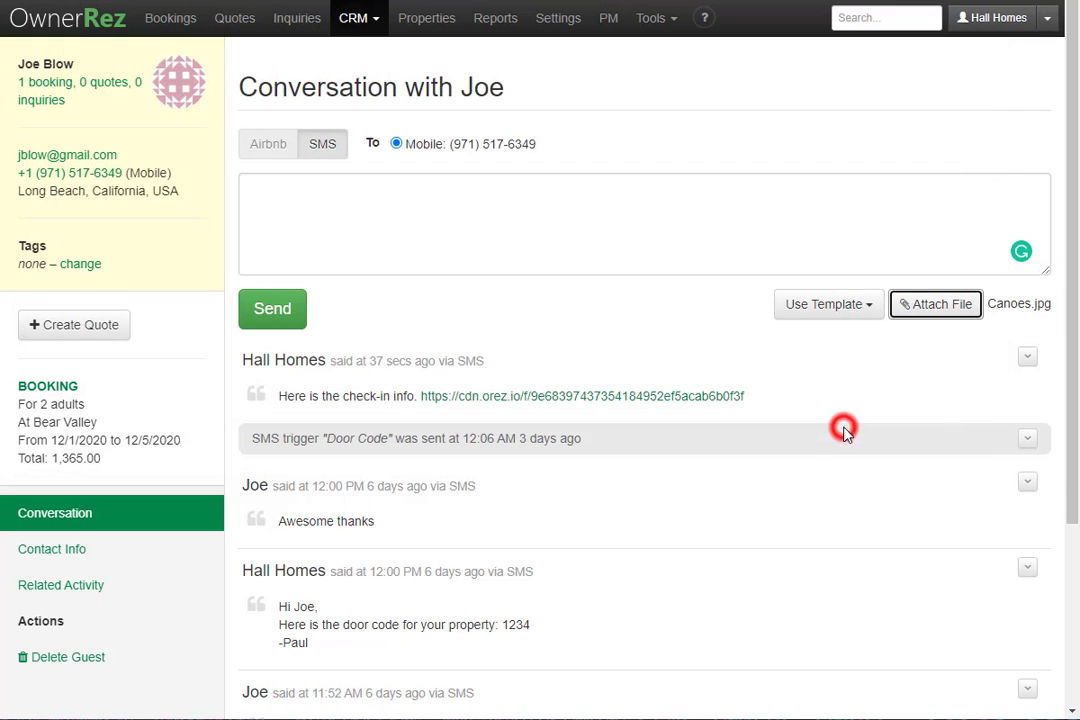
pyautogui.click(423, 216)
pyautogui.write('Feel free to use the conoes')
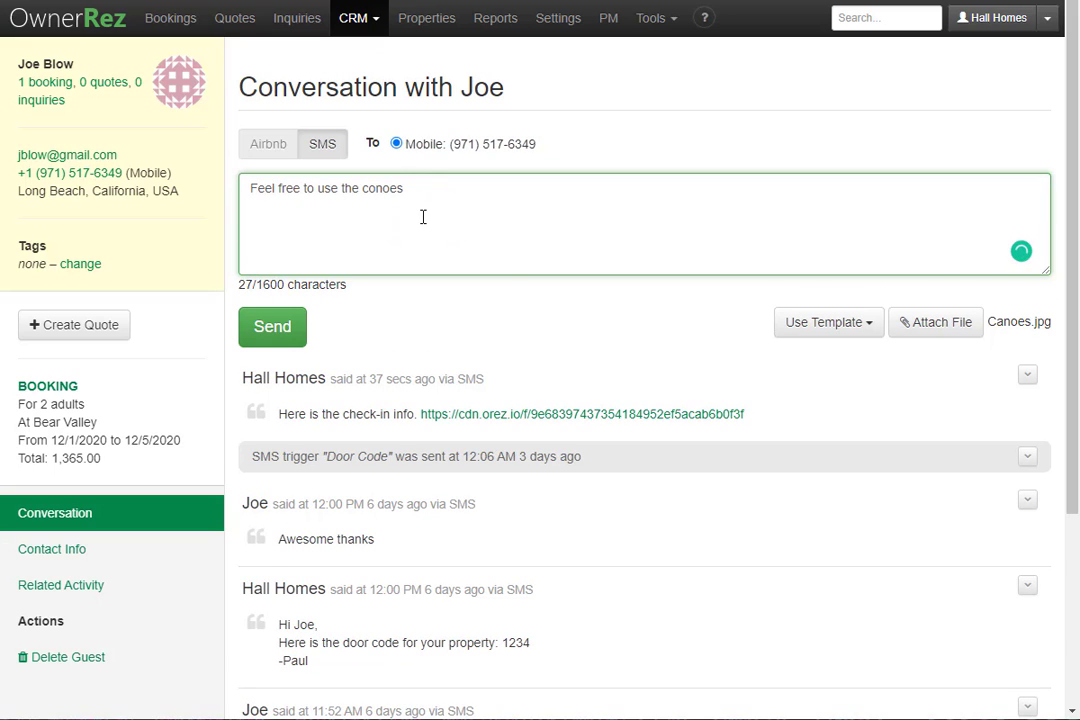
pyautogui.click(278, 325)
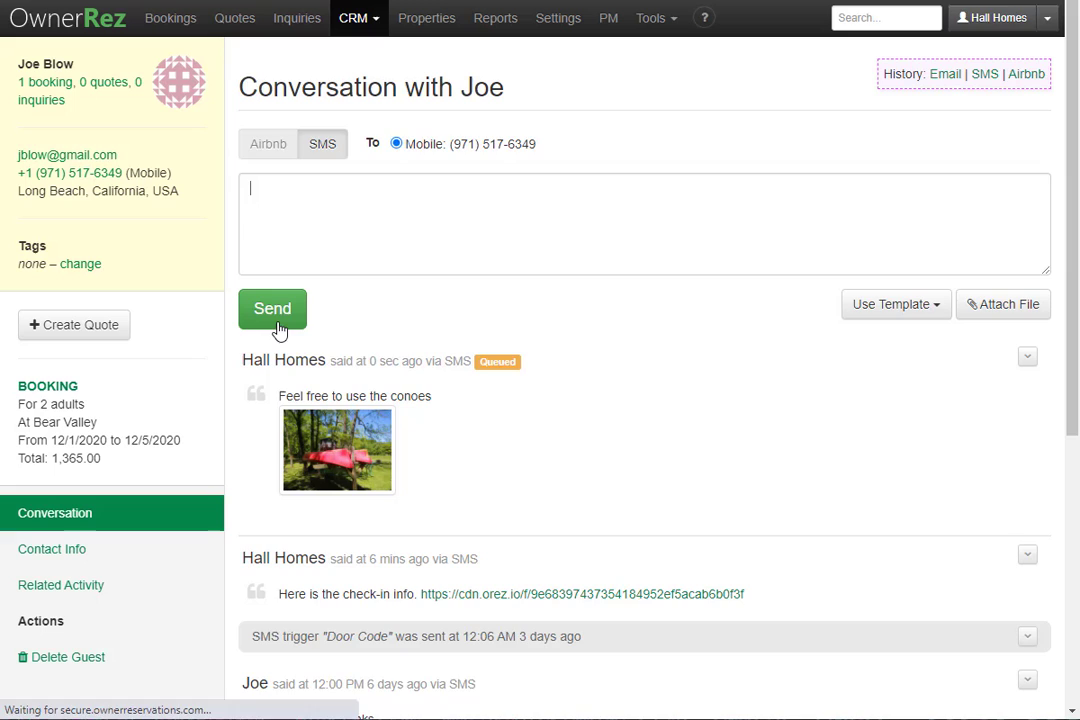
# View the sent canoe photo full-size, then close it.
pyautogui.scroll(-3, 275, 320)
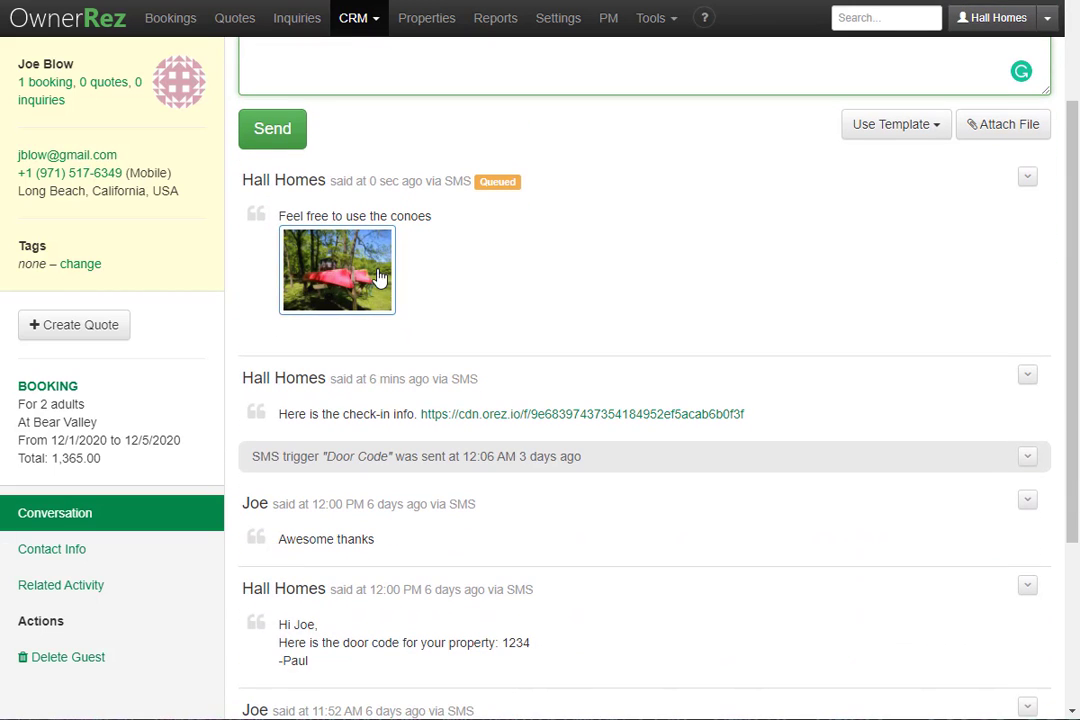
pyautogui.click(352, 289)
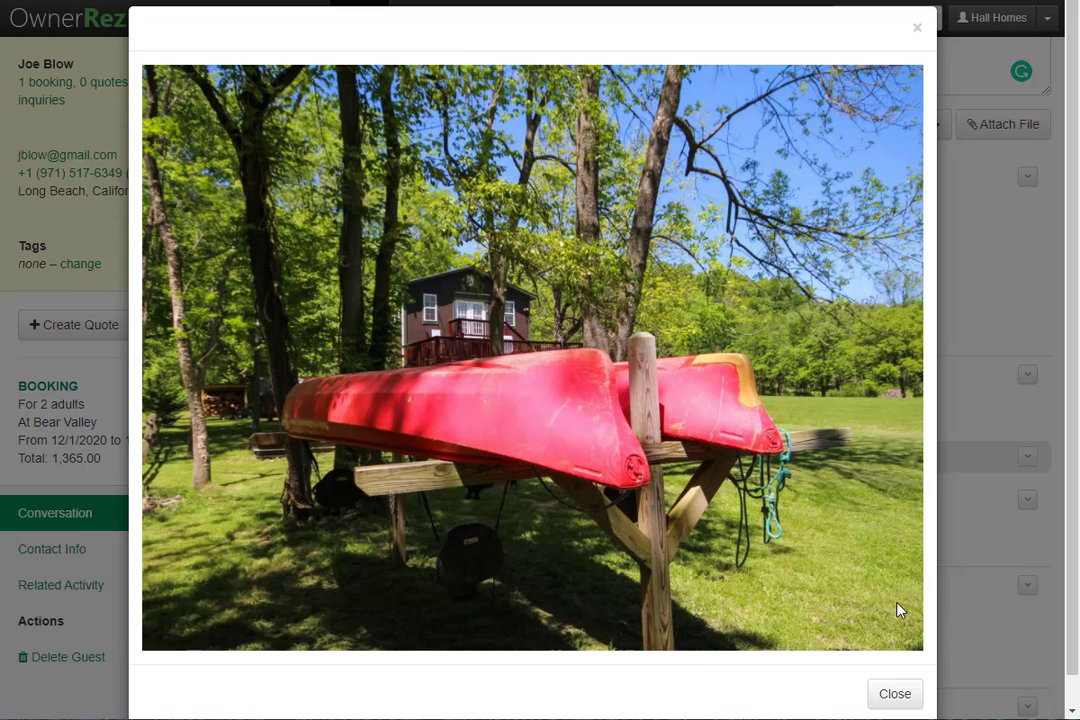
pyautogui.click(899, 690)
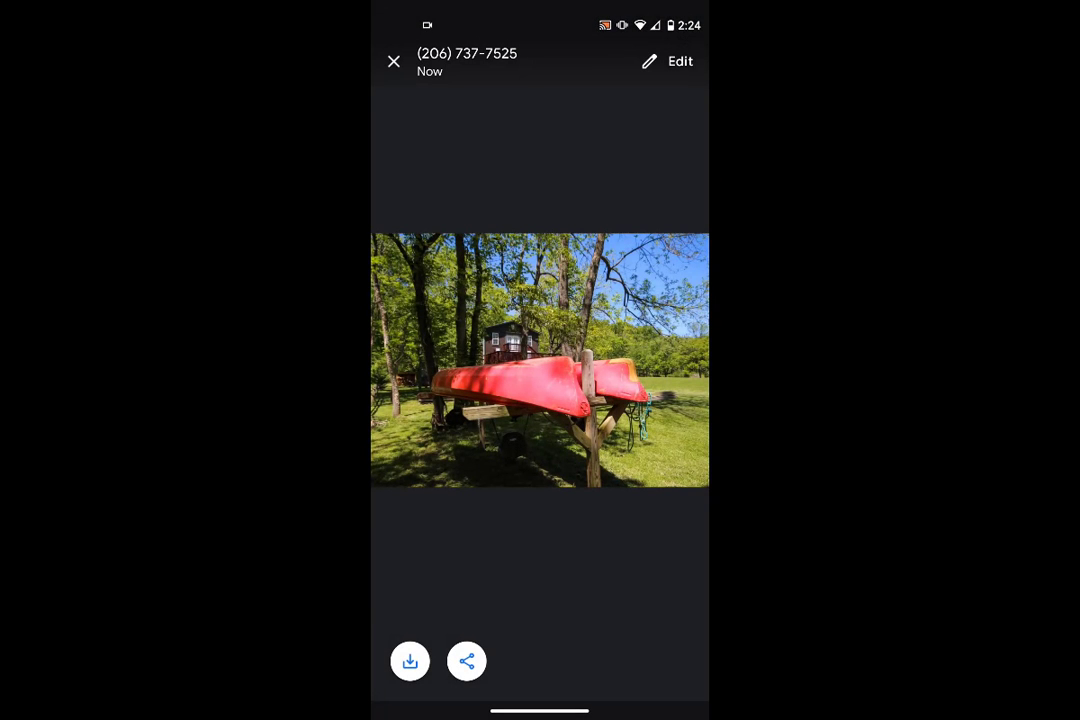
# From the phone, send an MMS with the woodpile photo asking 'Can we use the firewood'.
pyautogui.click(394, 61)
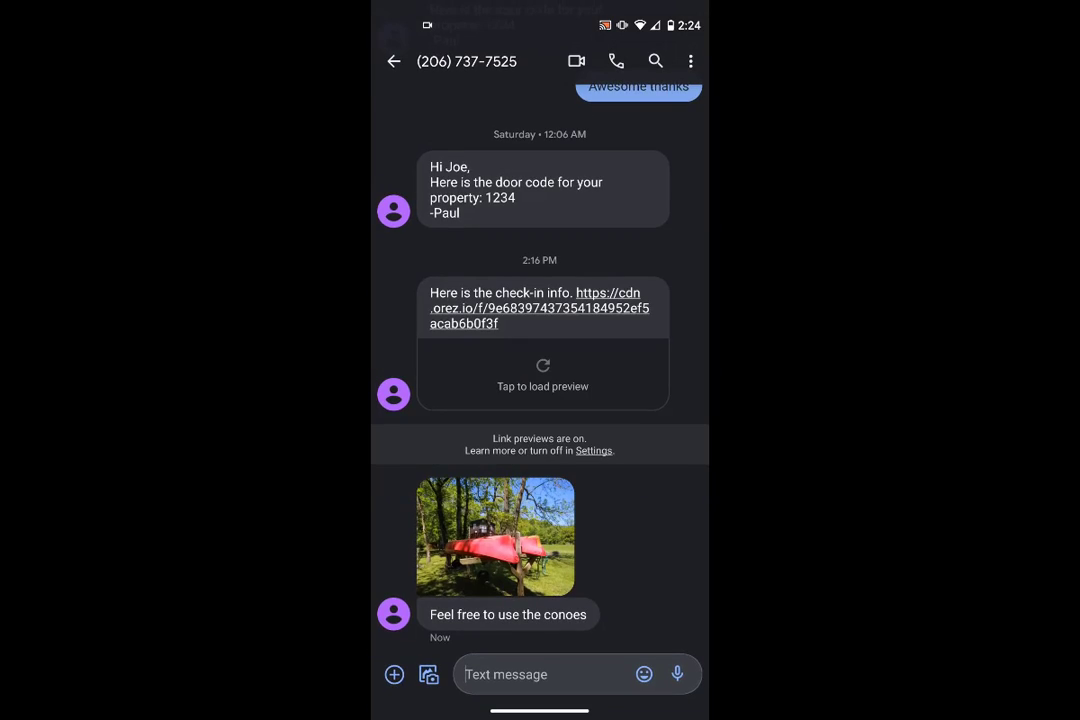
pyautogui.click(545, 674)
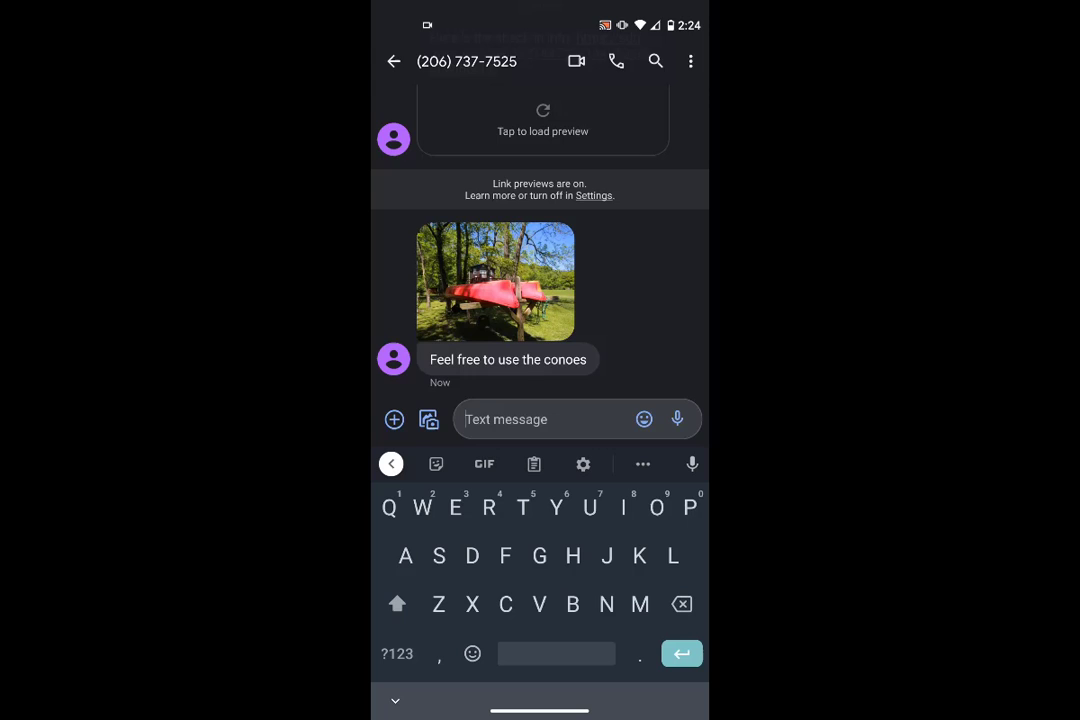
pyautogui.click(428, 419)
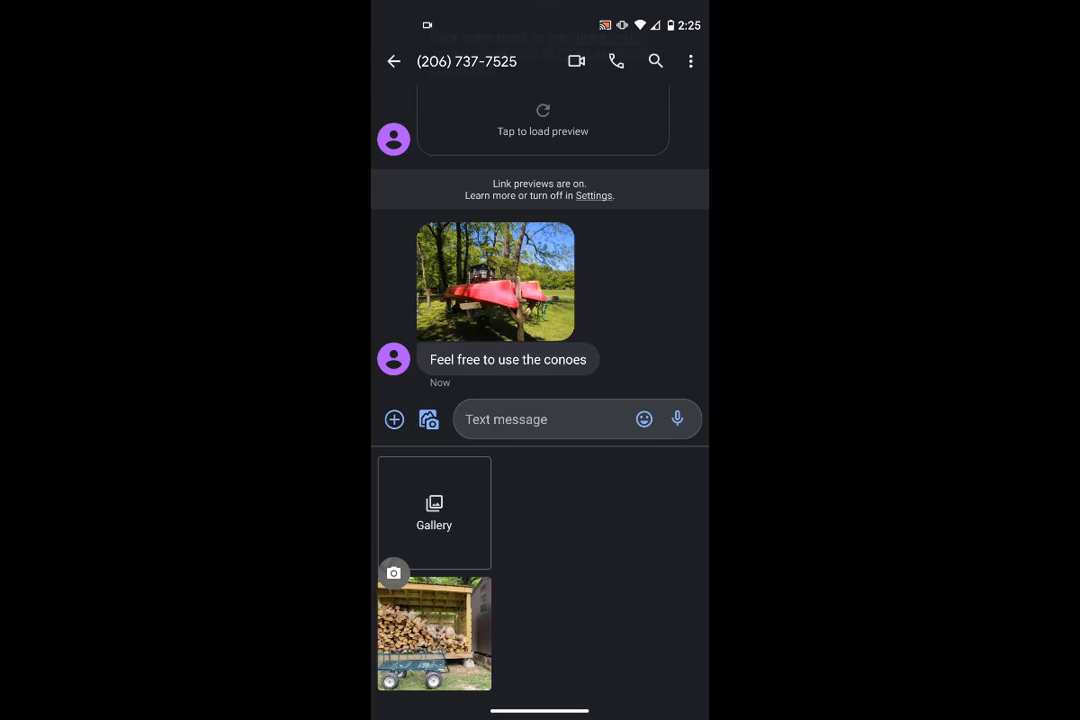
pyautogui.click(434, 633)
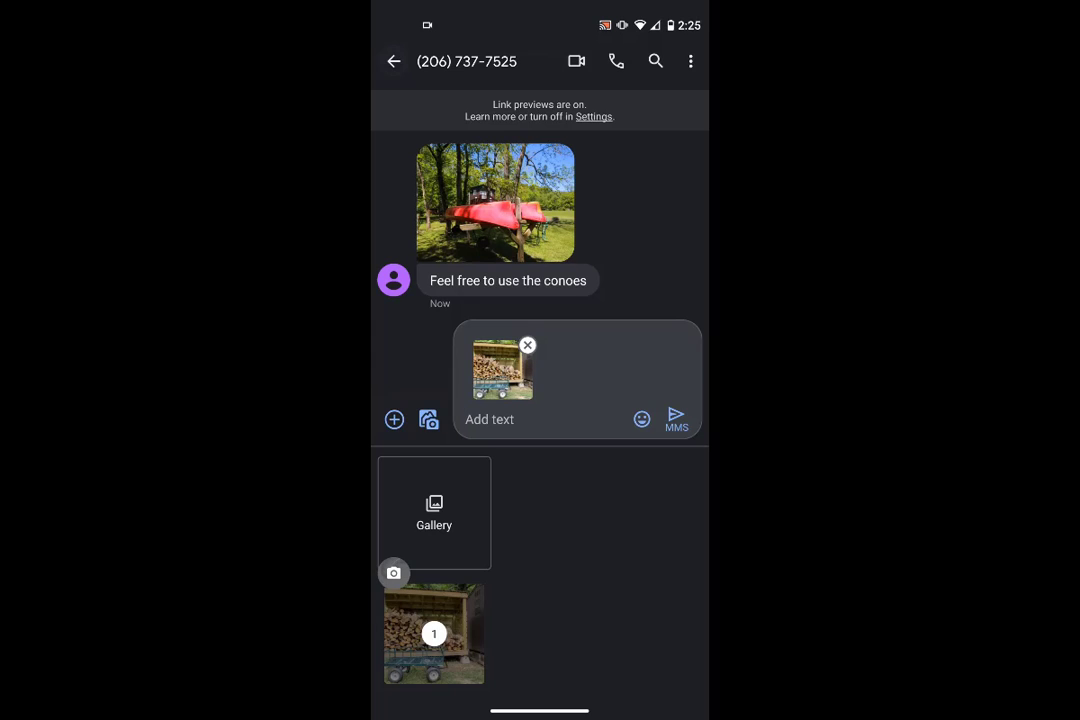
pyautogui.click(520, 419)
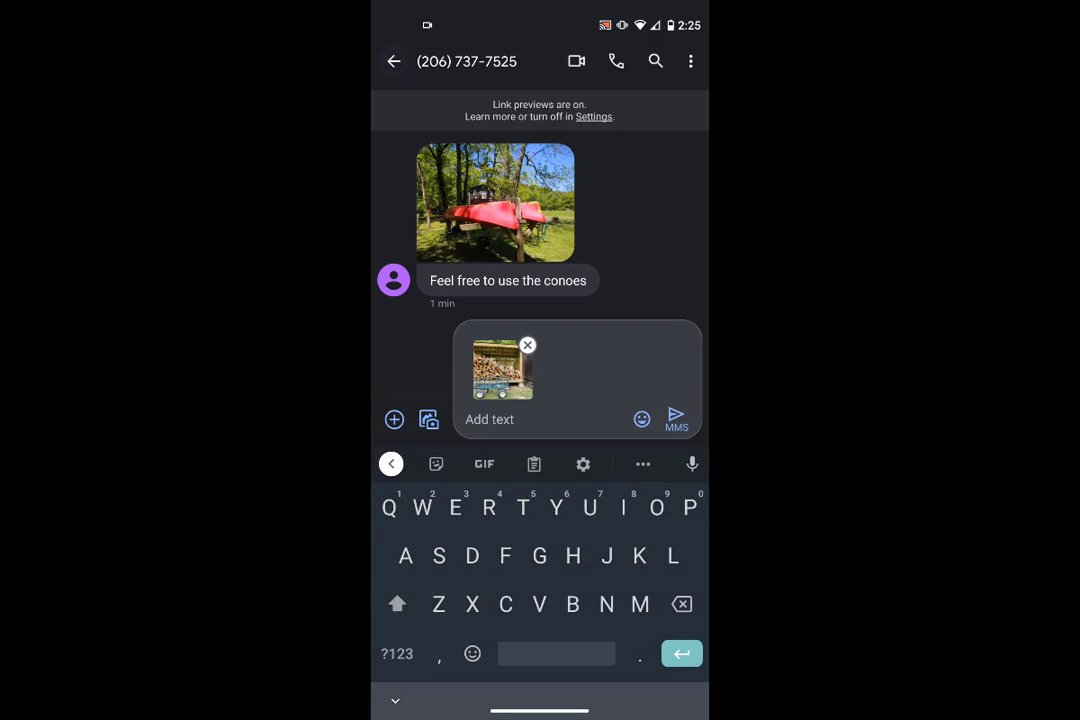
pyautogui.write('Can we use the firewood')
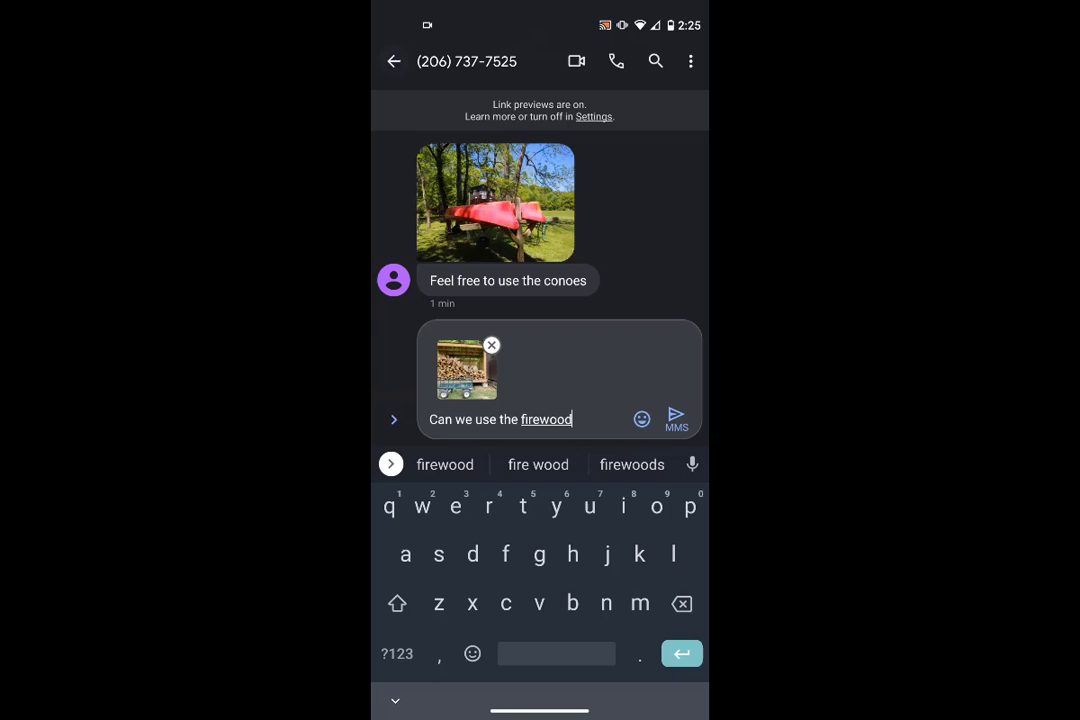
pyautogui.click(676, 419)
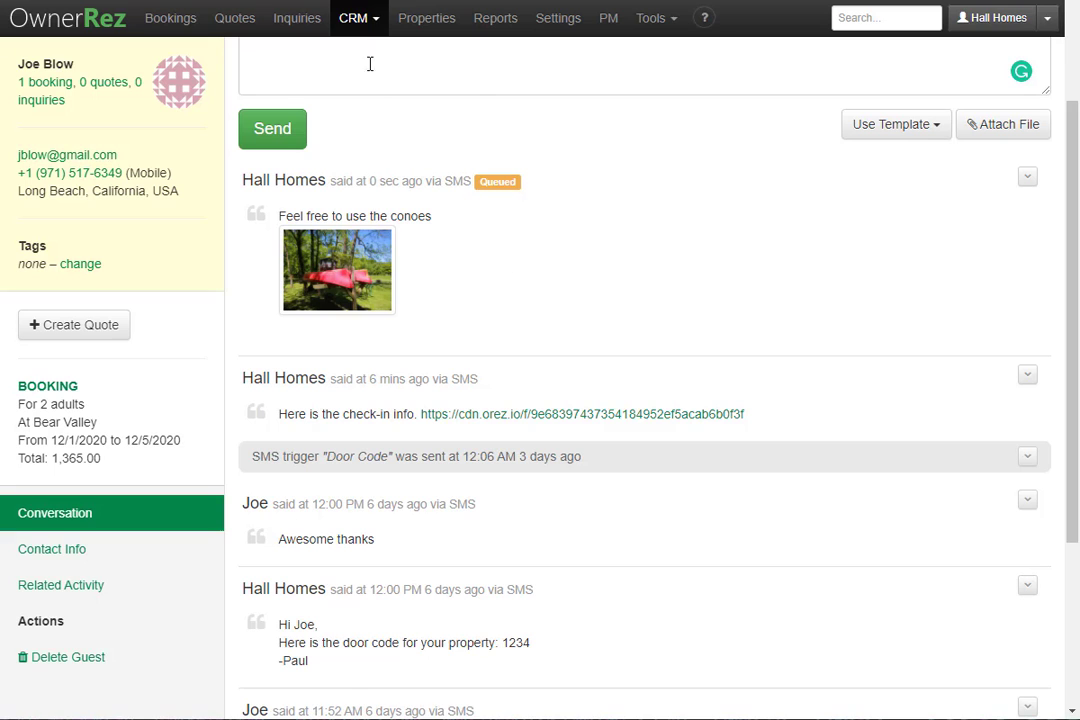
# Open the CRM Inbox and the conversation holding the 'Can we use the firewood' message.
pyautogui.click(356, 18)
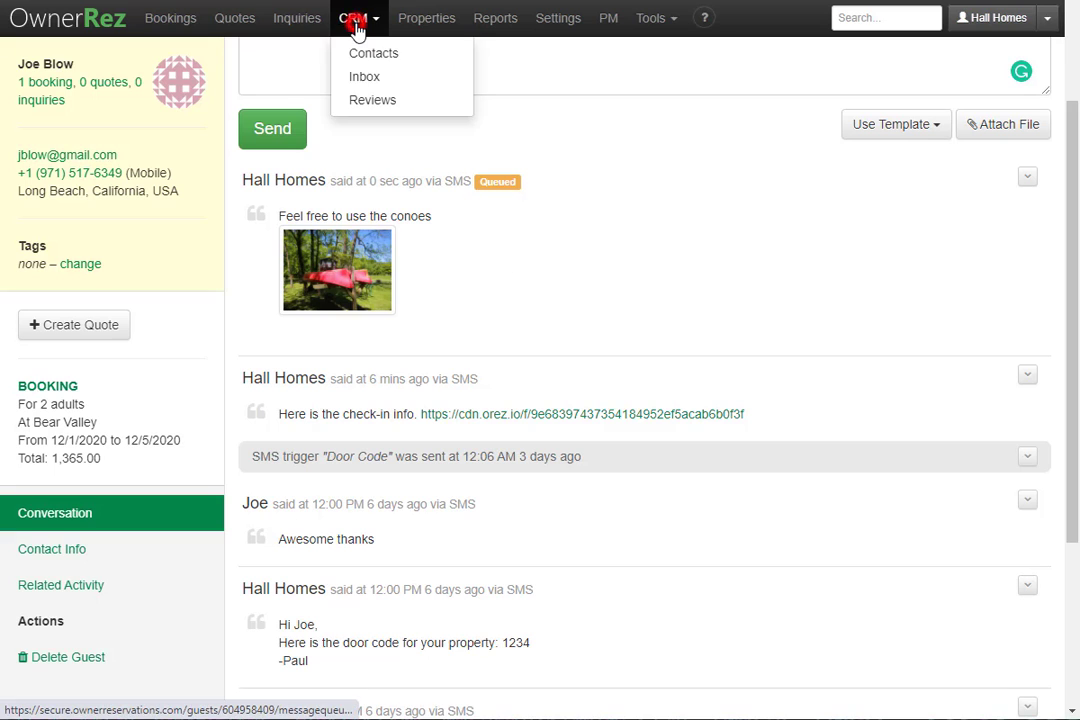
pyautogui.click(370, 79)
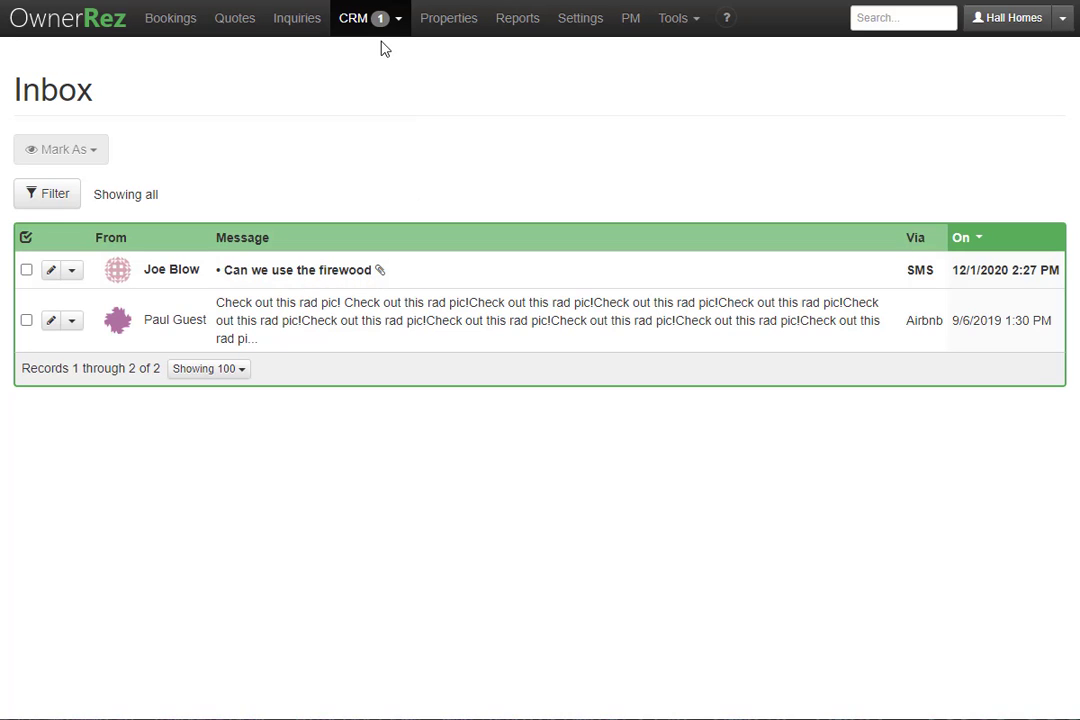
pyautogui.click(79, 22)
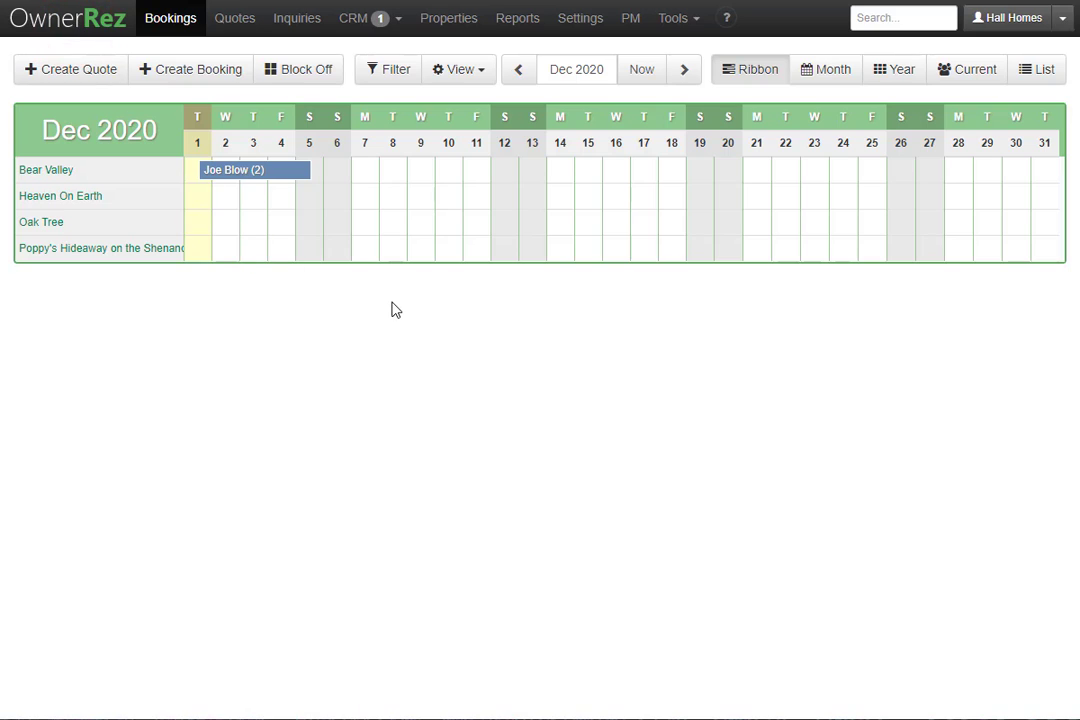
pyautogui.click(448, 18)
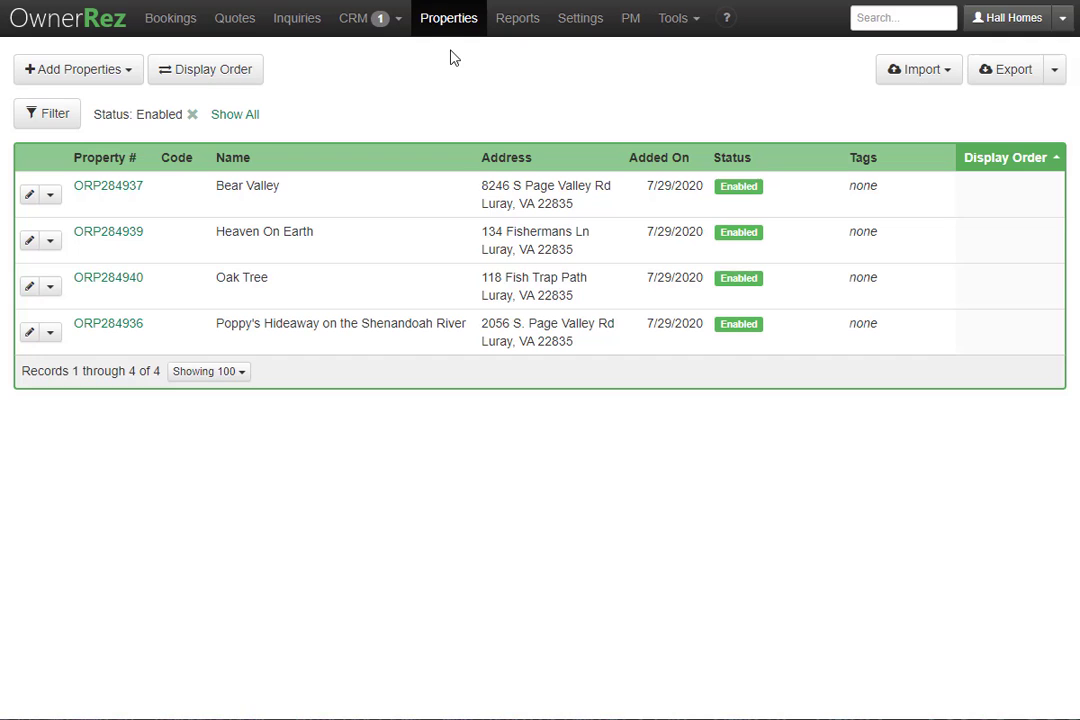
pyautogui.click(390, 30)
pyautogui.click(402, 80)
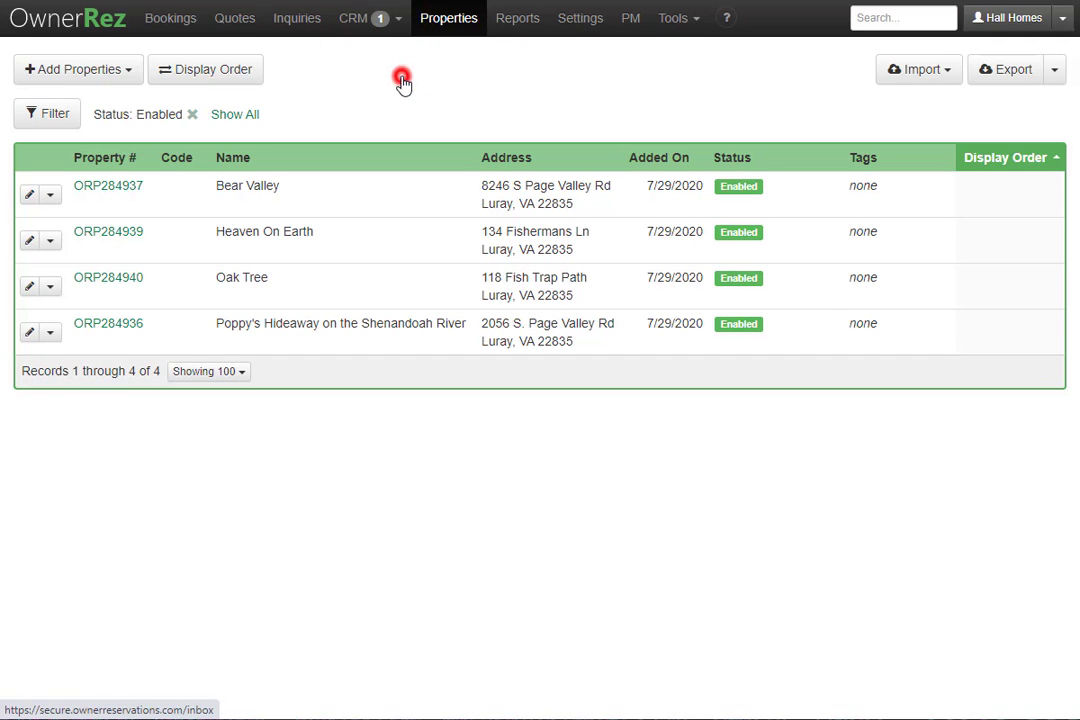
pyautogui.click(383, 269)
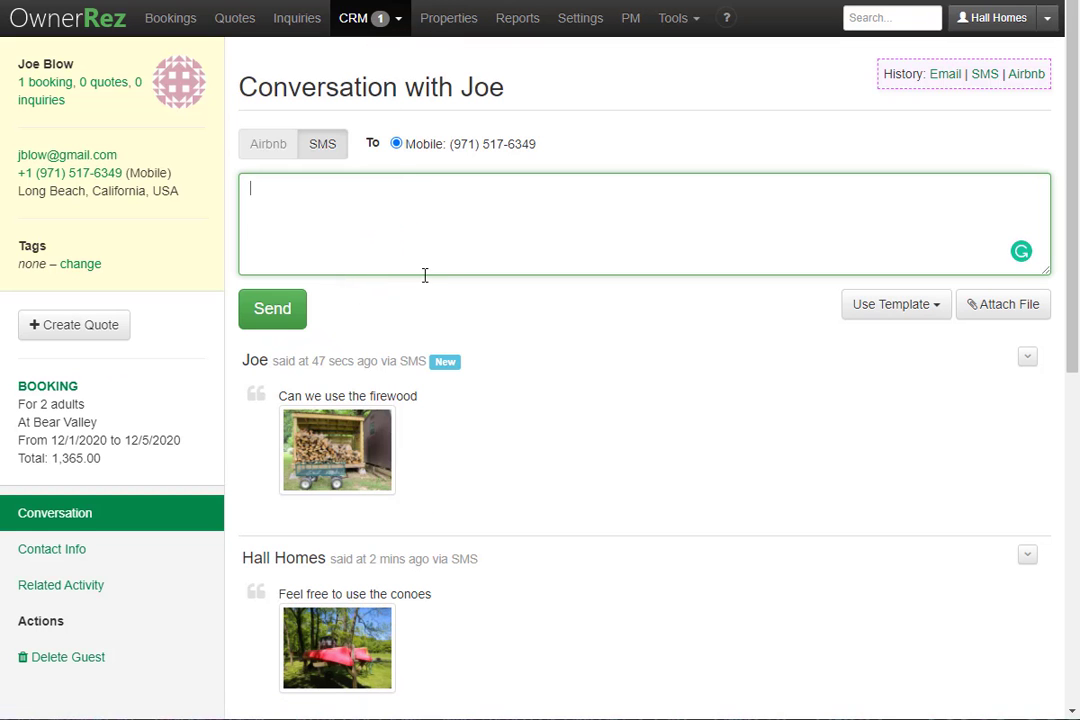
# View the guest's firewood photo full-size, then return to the Dec 2020 Bookings calendar.
pyautogui.click(345, 450)
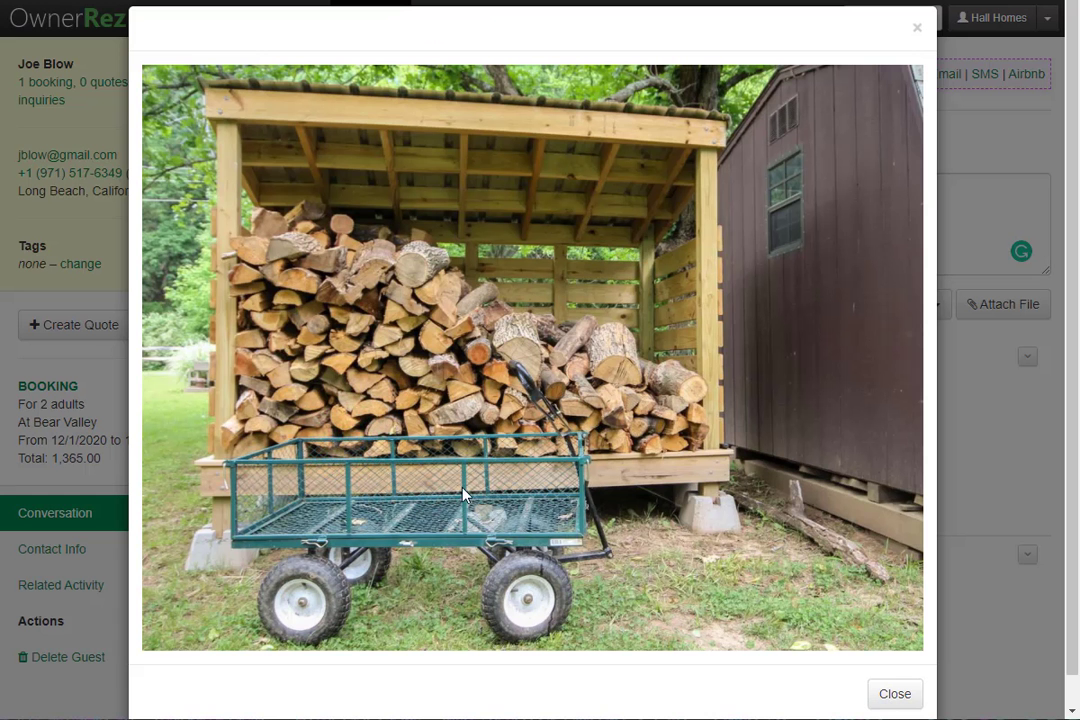
pyautogui.click(893, 691)
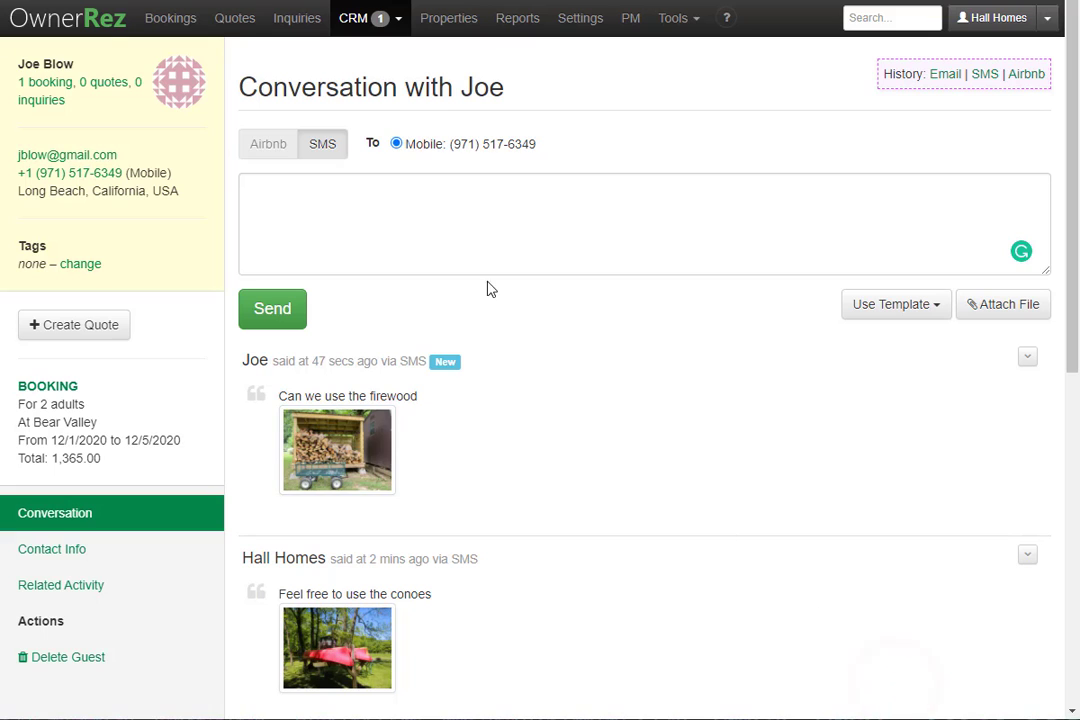
pyautogui.click(104, 31)
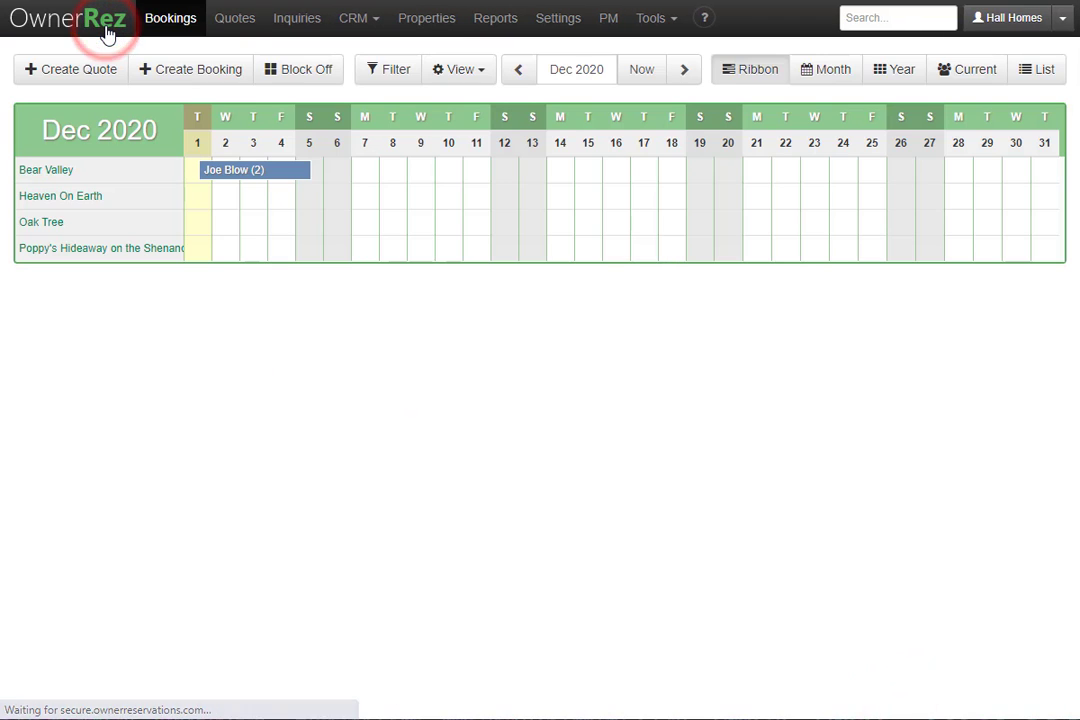